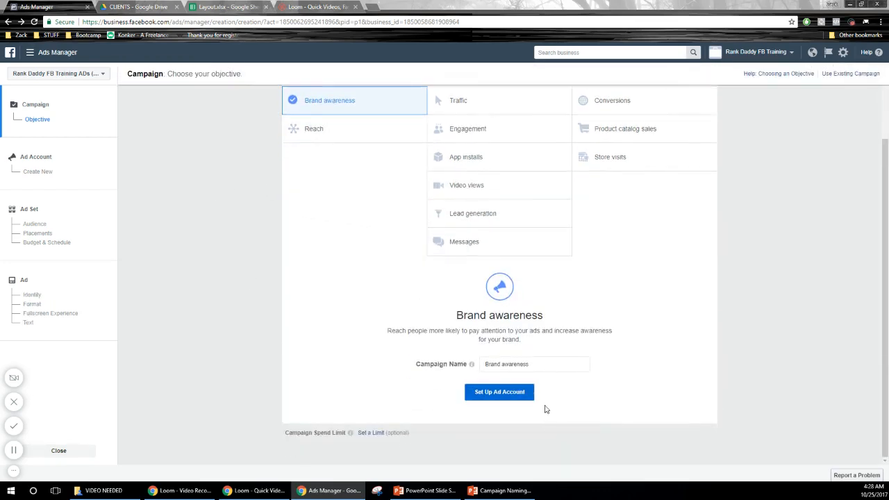
# Step: Name the brand awareness campaign "TOF - Brand awareness - BeautyProducts"
pyautogui.click(489, 364)
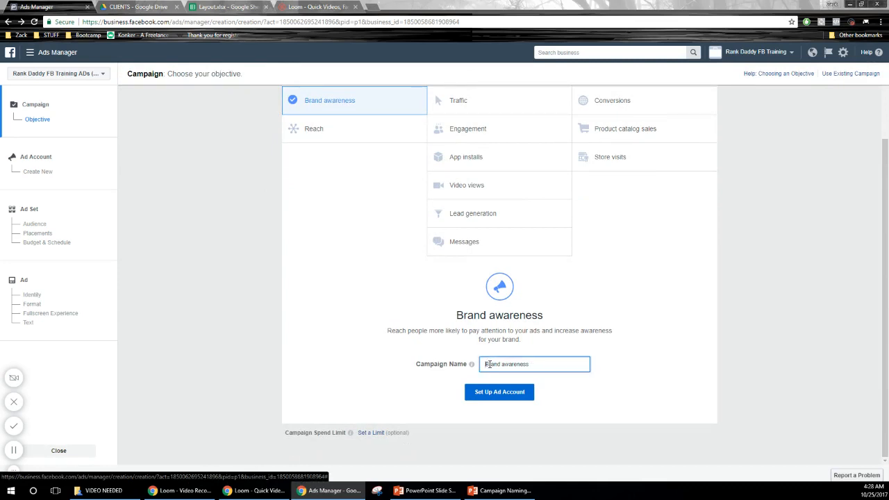
pyautogui.write('TOF -')
pyautogui.write('Products')
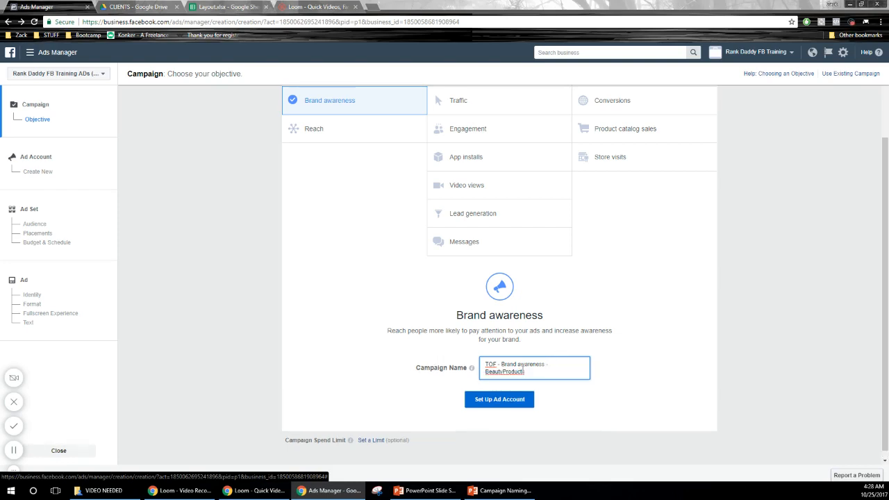
# Step: Proceed to the ad account setup, reveal its advanced options and continue with the default country, currency, time zone and account name
pyautogui.click(506, 403)
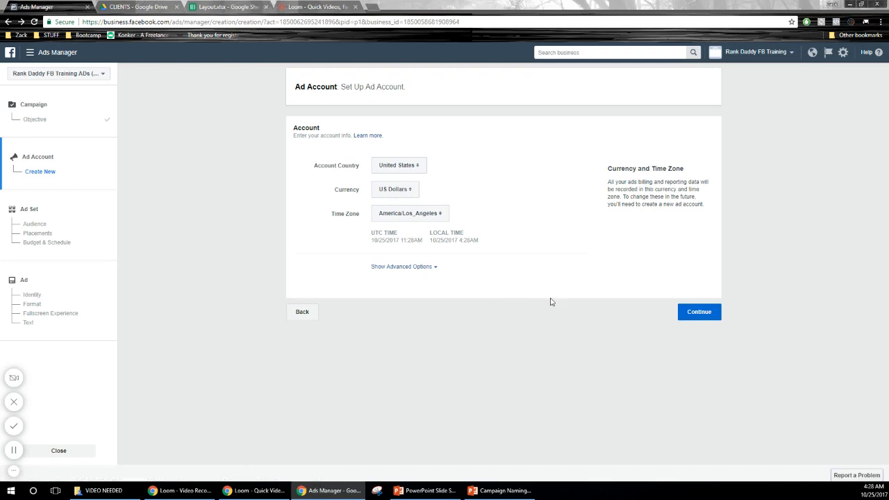
pyautogui.click(435, 267)
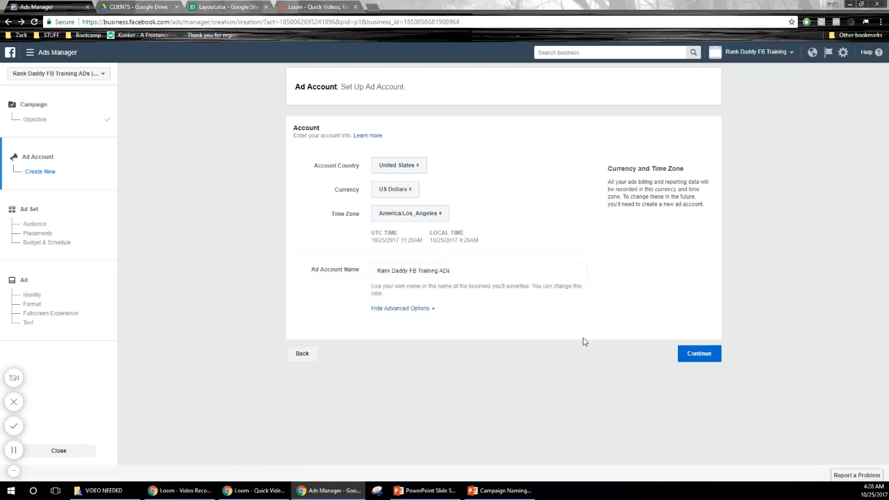
pyautogui.click(692, 352)
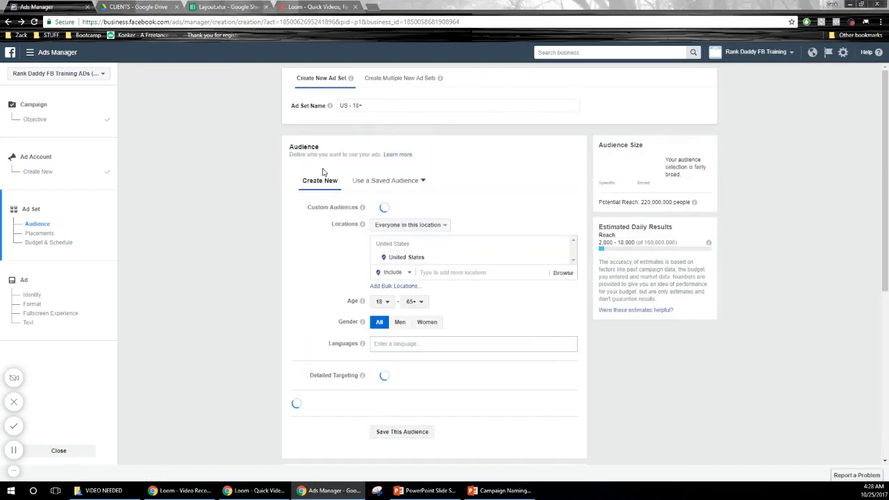
# Step: Rename the ad set as "US - Beauty - Desktop"
pyautogui.moveTo(373, 104); pyautogui.dragTo(292, 105)
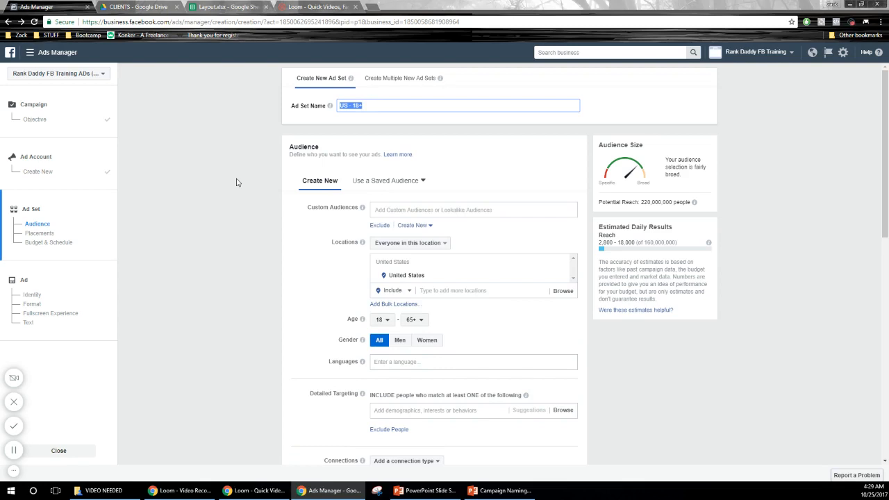
pyautogui.write('US -')
pyautogui.write(' Beauy')
pyautogui.press('BackSpace')
pyautogui.press('BackSpace')
pyautogui.press('BackSpace')
pyautogui.press('BackSpace')
pyautogui.write('ustom 1% C')
pyautogui.press('BackSpace')
pyautogui.press('BackSpace')
pyautogui.press('BackSpace')
pyautogui.press('BackSpace')
pyautogui.press('BackSpace')
pyautogui.press('BackSpace')
pyautogui.press('BackSpace')
pyautogui.press('BackSpace')
pyautogui.write('D')
pyautogui.scroll(-1, 252, 290)
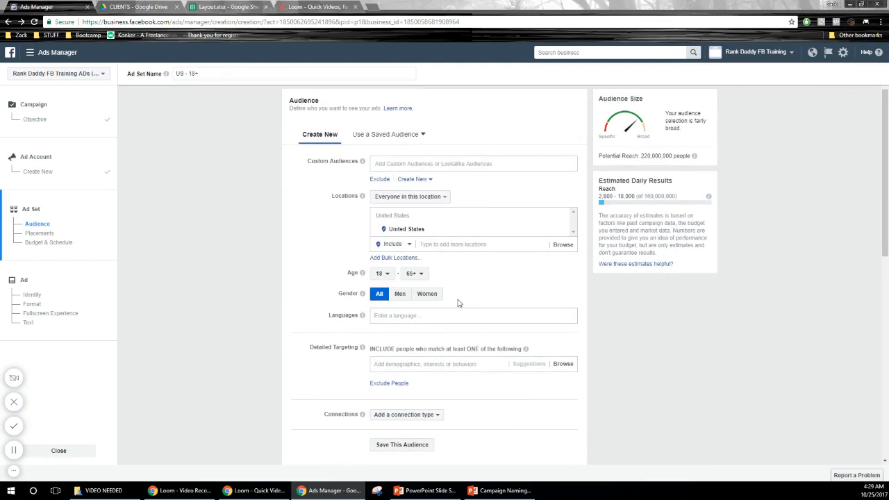
pyautogui.scroll(1, 472, 319)
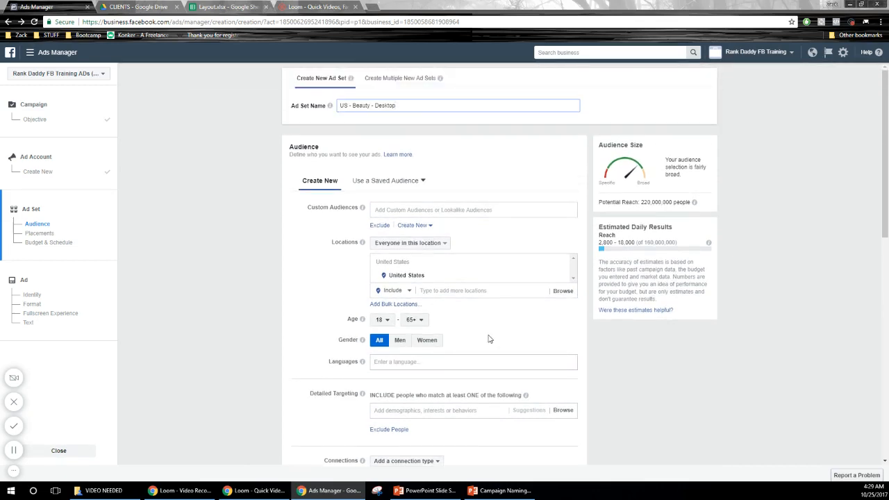
# Step: Add the interest "Beauty" to the audience's detailed targeting
pyautogui.click(400, 365)
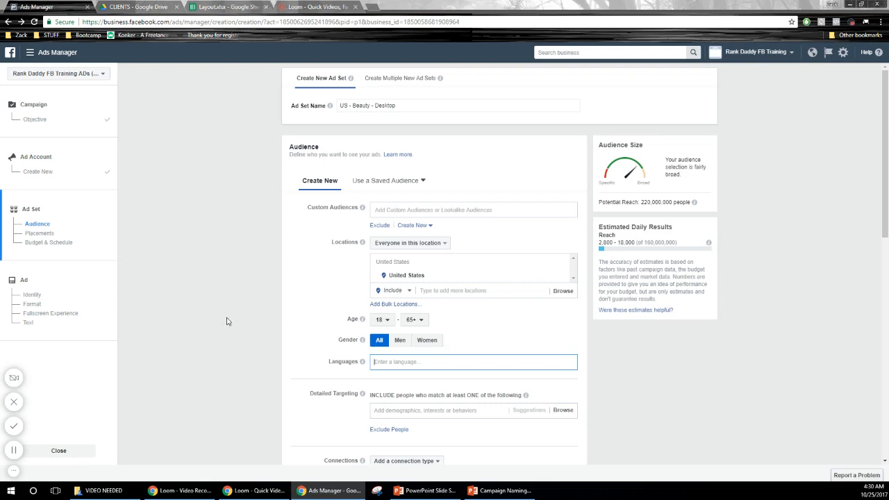
pyautogui.scroll(-1, 241, 304)
pyautogui.scroll(-1, 241, 303)
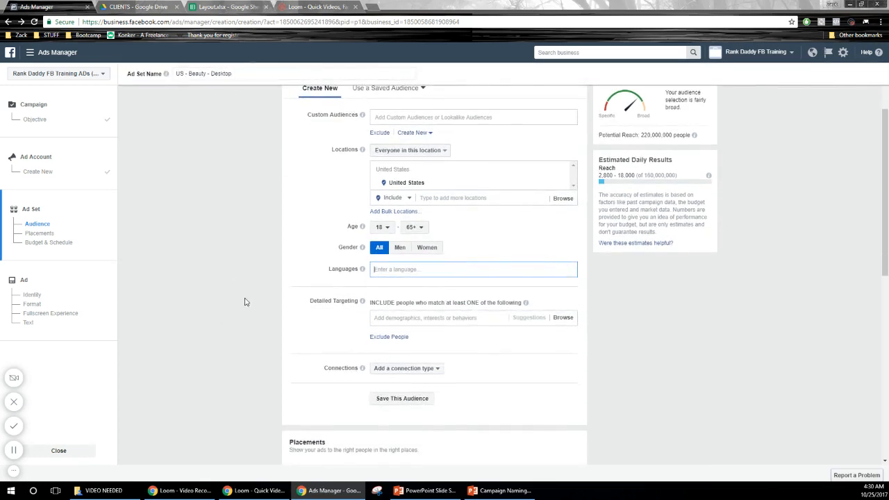
pyautogui.press('Tab')
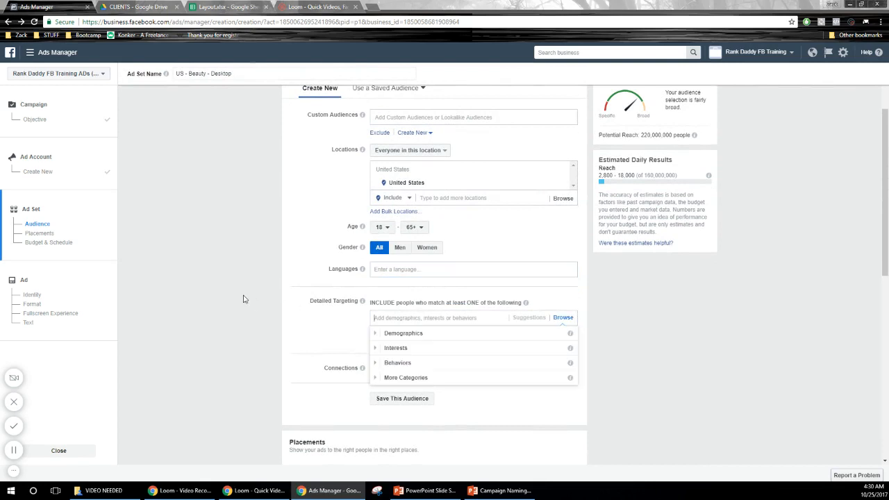
pyautogui.write('beauty')
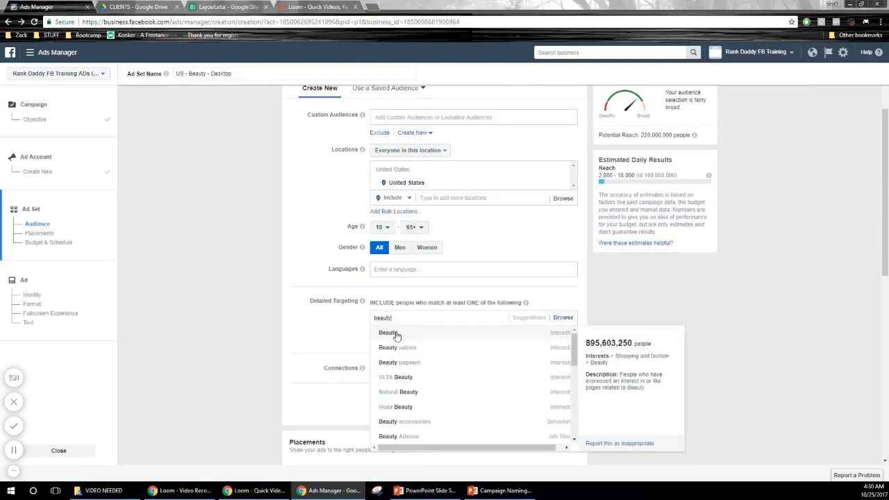
pyautogui.click(396, 336)
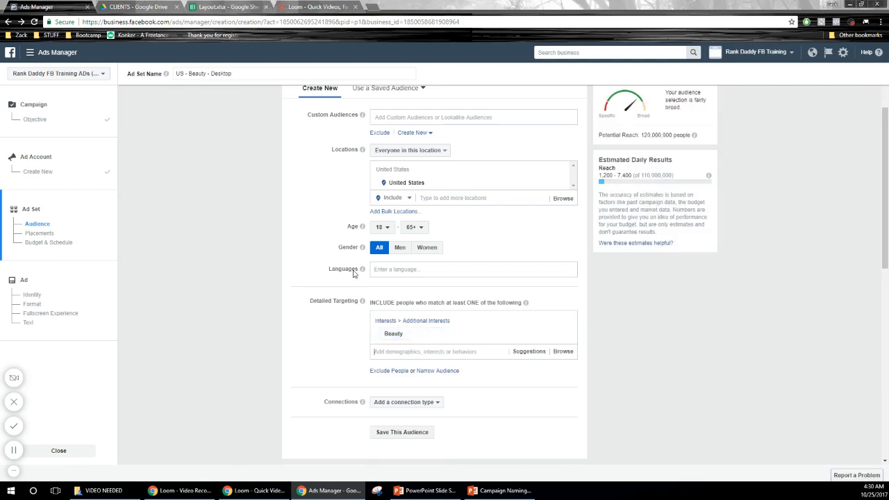
# Step: Switch the ad set to manually edited placements and expand the Instagram, Audience Network and Facebook platforms
pyautogui.scroll(2, 779, 223)
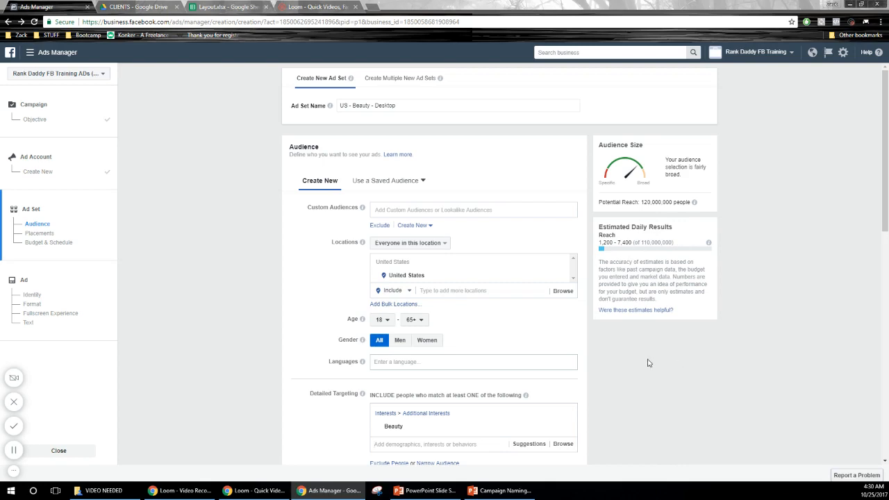
pyautogui.scroll(-3, 666, 356)
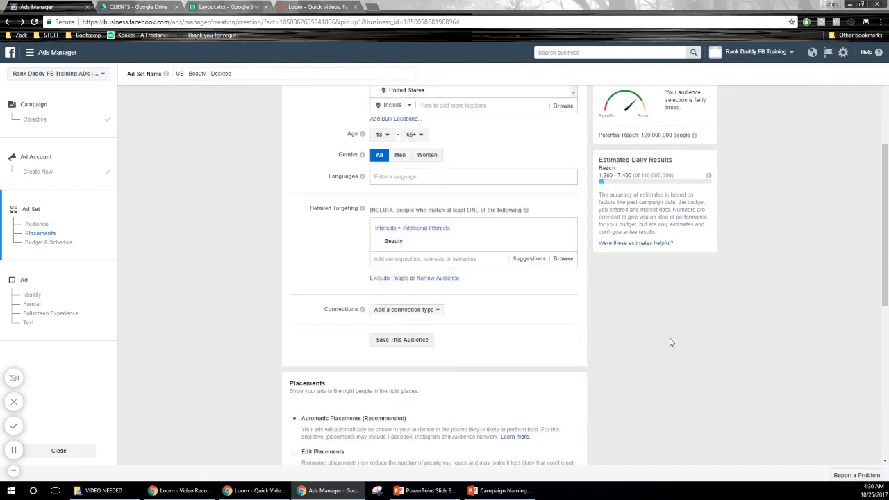
pyautogui.scroll(-2, 667, 336)
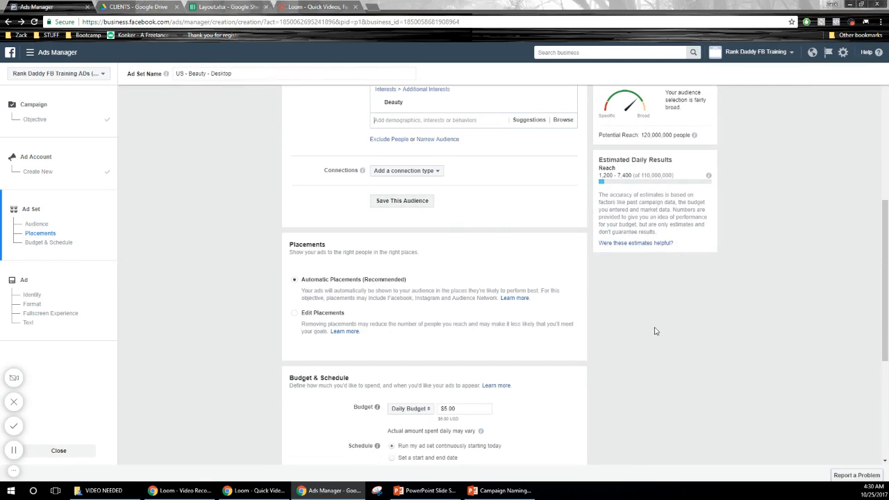
pyautogui.scroll(-1, 667, 307)
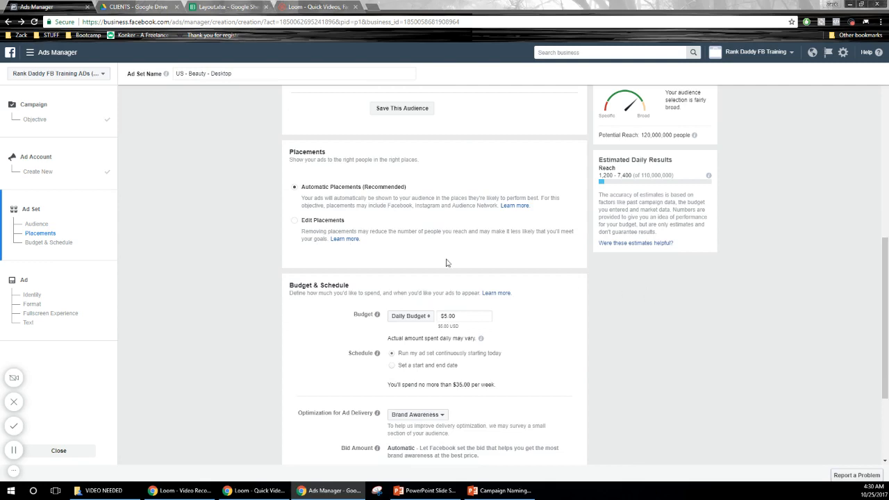
pyautogui.click(310, 223)
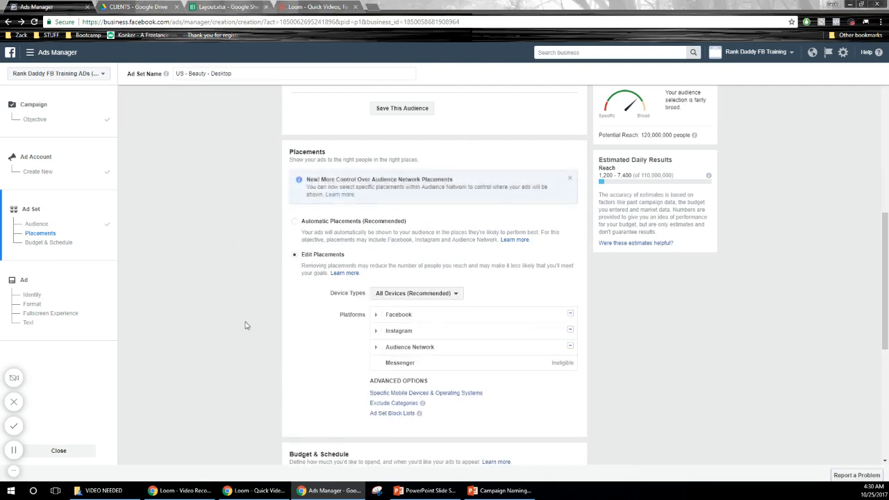
pyautogui.click(375, 283)
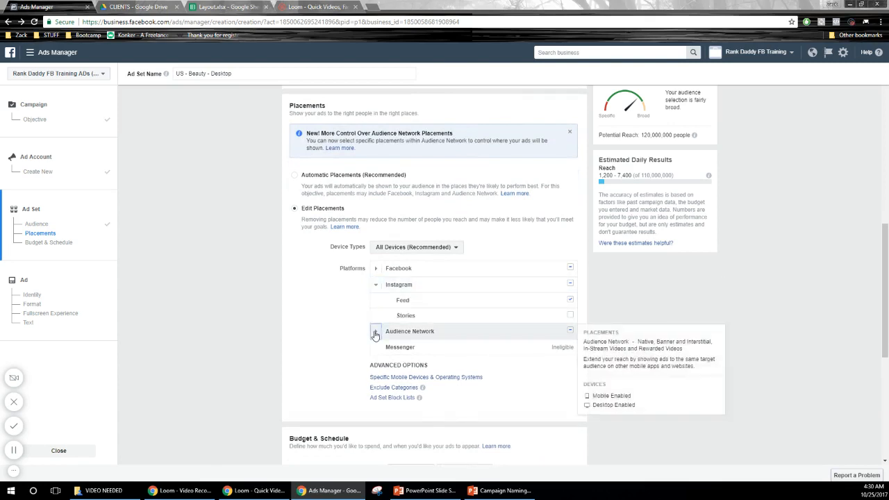
pyautogui.click(376, 331)
pyautogui.scroll(-1, 323, 301)
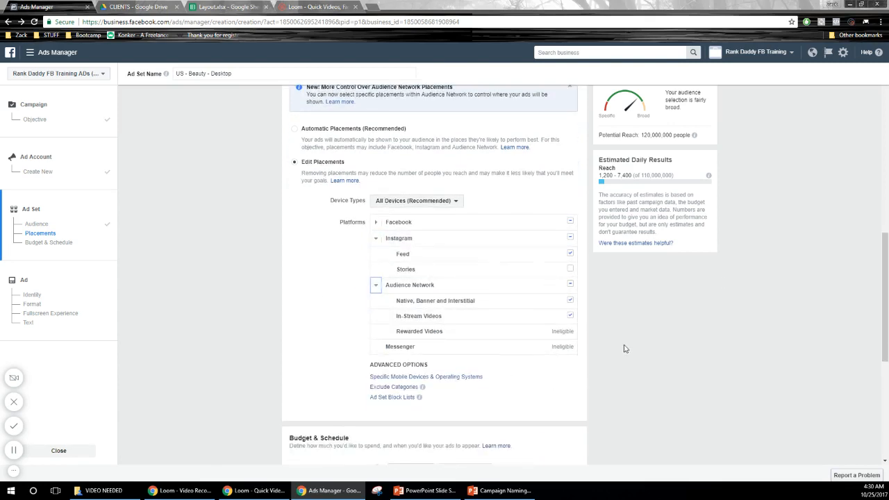
pyautogui.click(376, 222)
pyautogui.scroll(4, 760, 316)
pyautogui.scroll(-4, 765, 327)
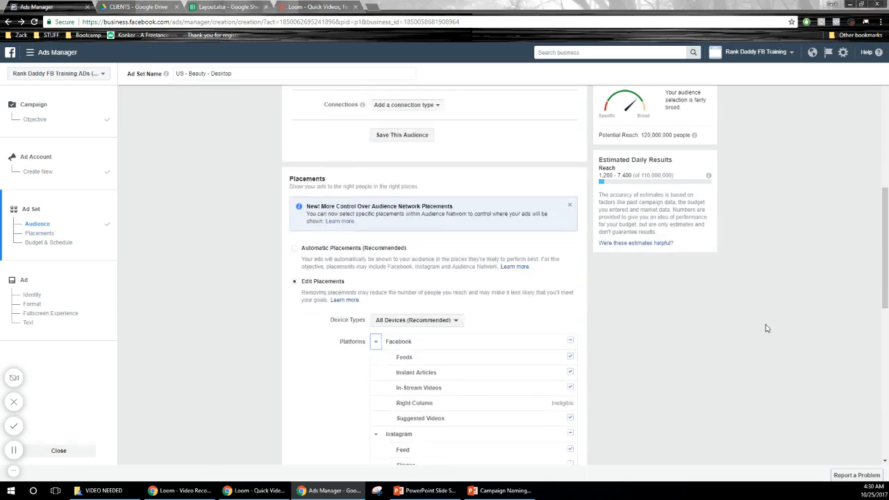
pyautogui.scroll(-2, 766, 327)
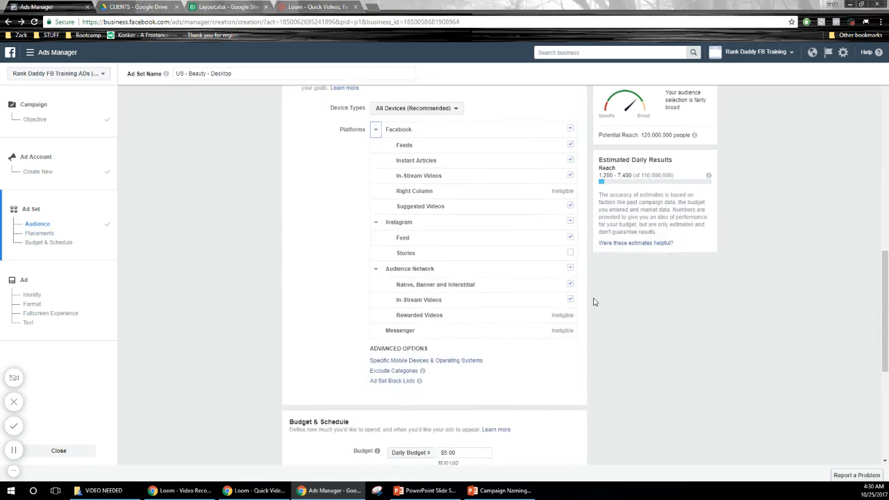
# Step: Exclude Instant Articles, In-Stream Videos and Suggested Videos from the Facebook placements
pyautogui.click(570, 160)
pyautogui.click(570, 175)
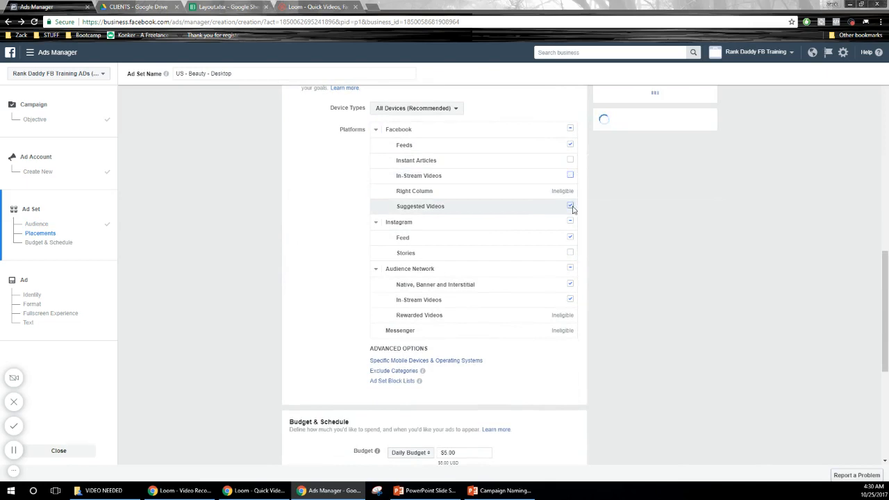
pyautogui.click(570, 206)
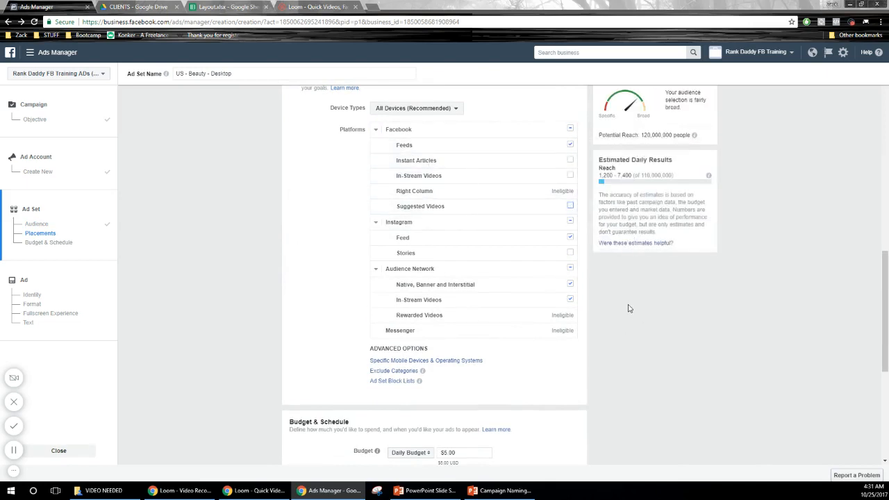
# Step: Exclude the Instagram Feed and the whole Audience Network from the placements
pyautogui.click(569, 238)
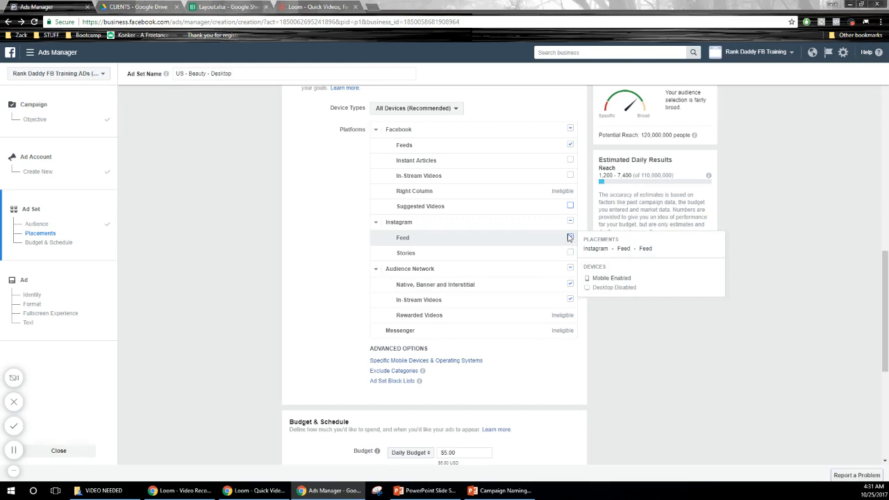
pyautogui.click(570, 238)
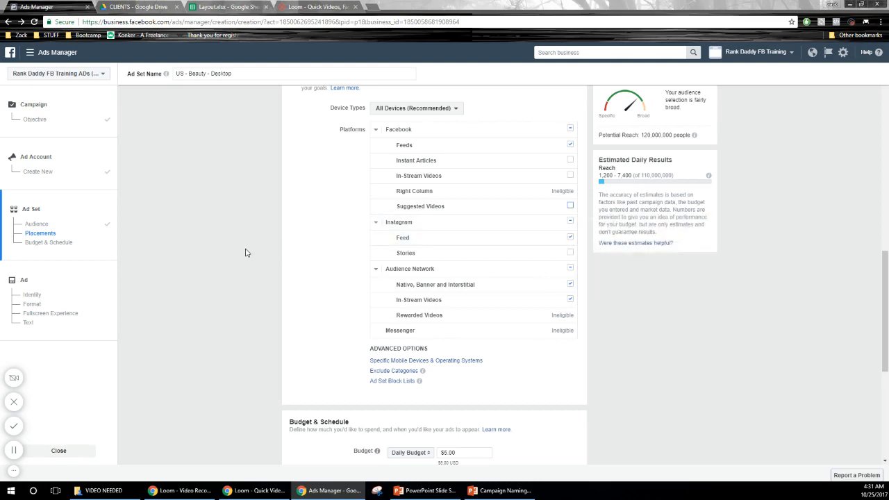
pyautogui.moveTo(419, 239)
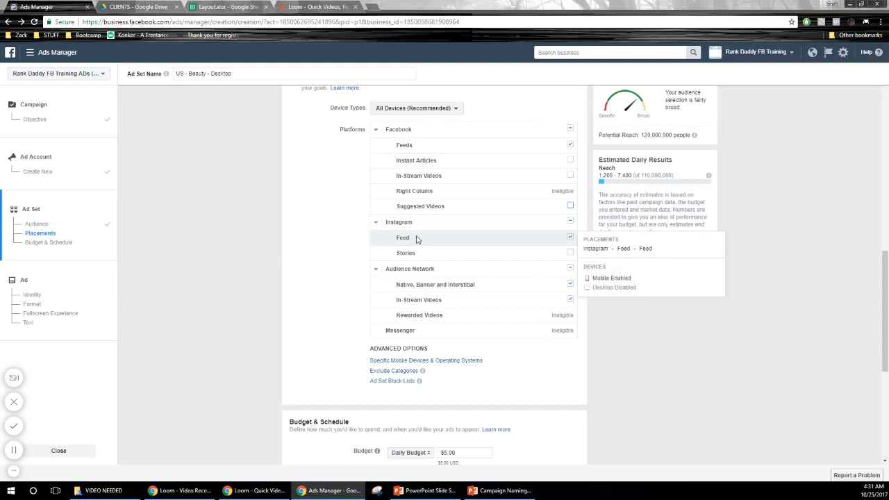
pyautogui.click(569, 238)
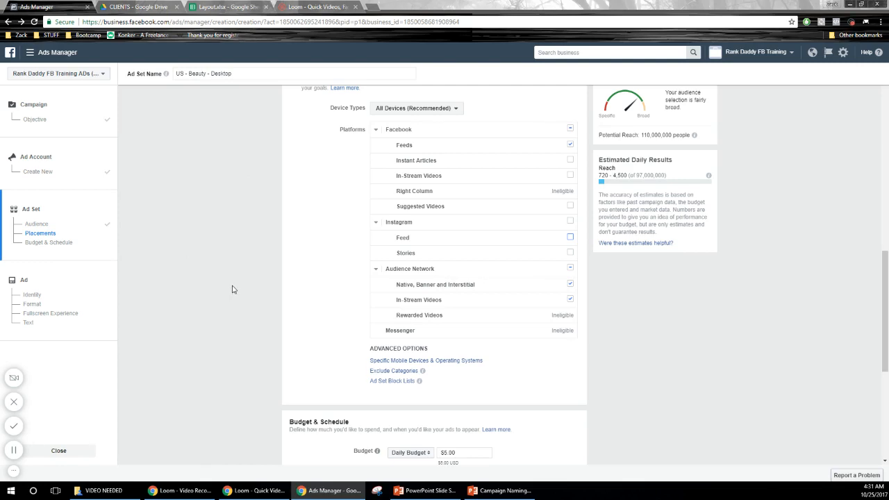
pyautogui.moveTo(571, 271)
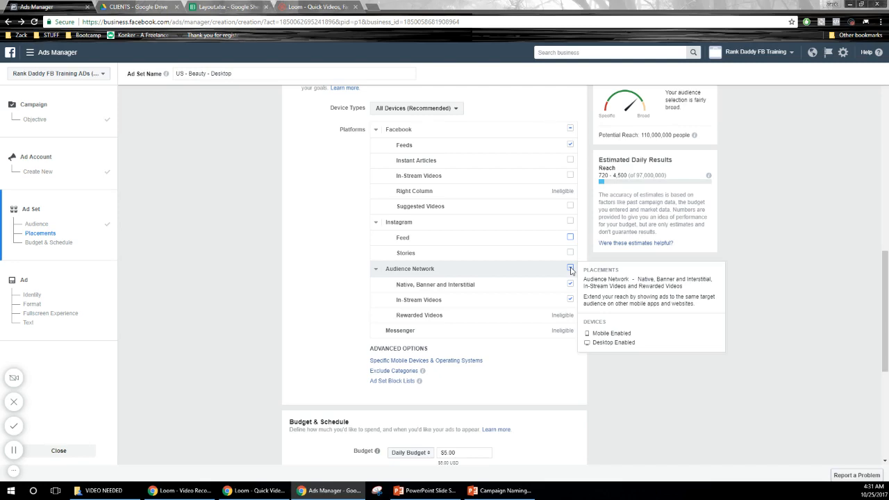
pyautogui.click(570, 269)
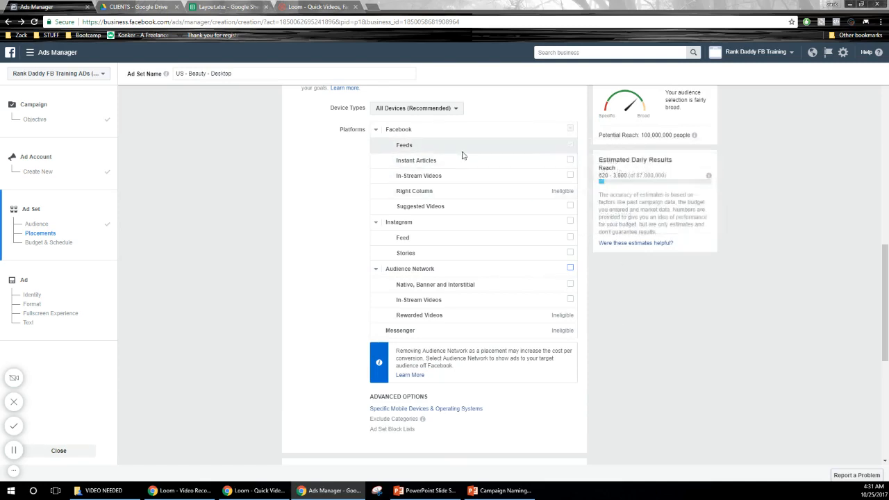
# Step: Reveal the advanced setting for specific mobile devices and operating systems and examine its device choices
pyautogui.scroll(2, 761, 306)
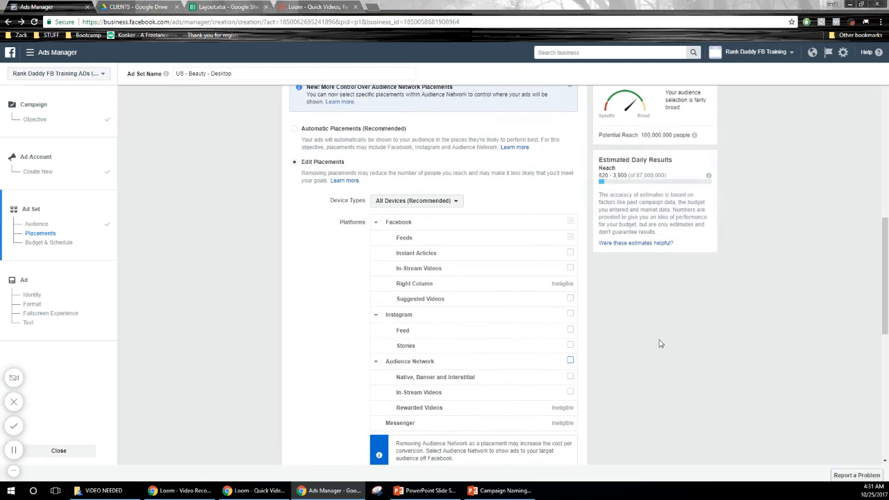
pyautogui.scroll(-2, 651, 348)
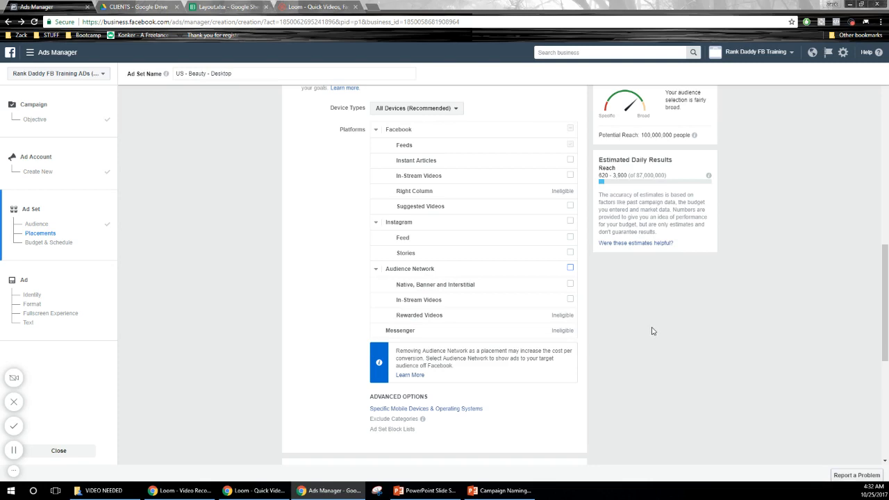
pyautogui.scroll(-2, 647, 334)
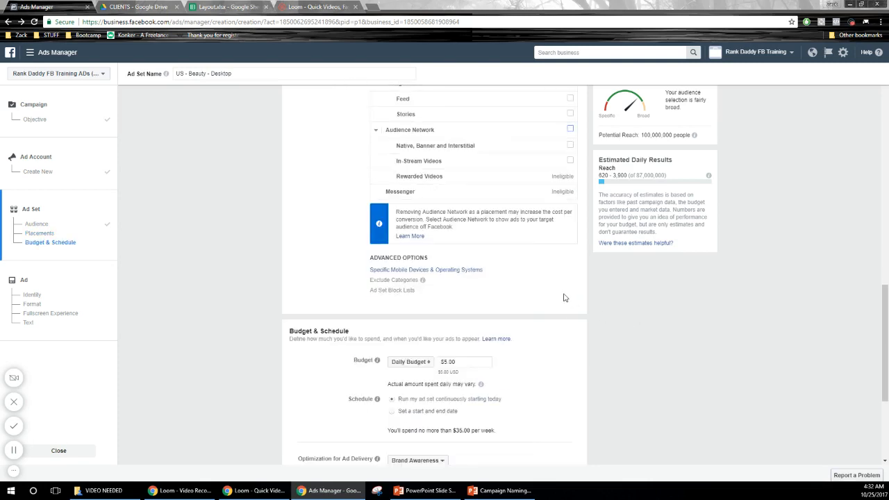
pyautogui.scroll(-1, 555, 295)
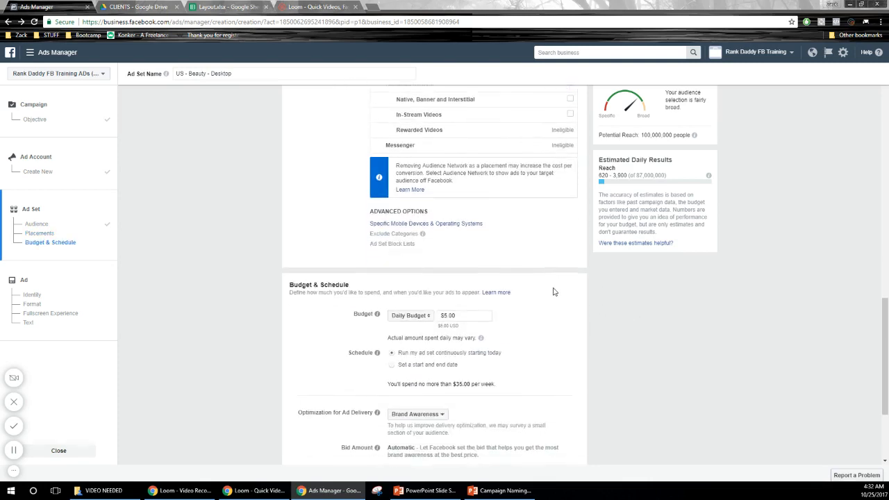
pyautogui.click(440, 224)
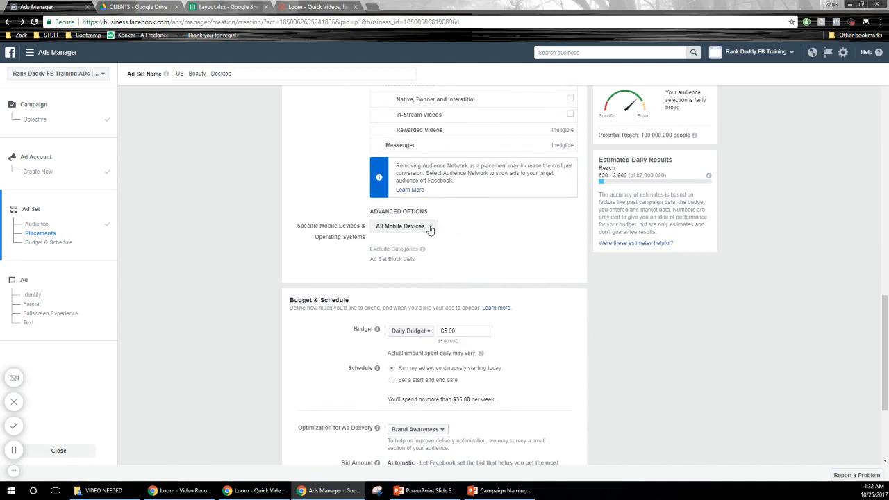
pyautogui.click(429, 227)
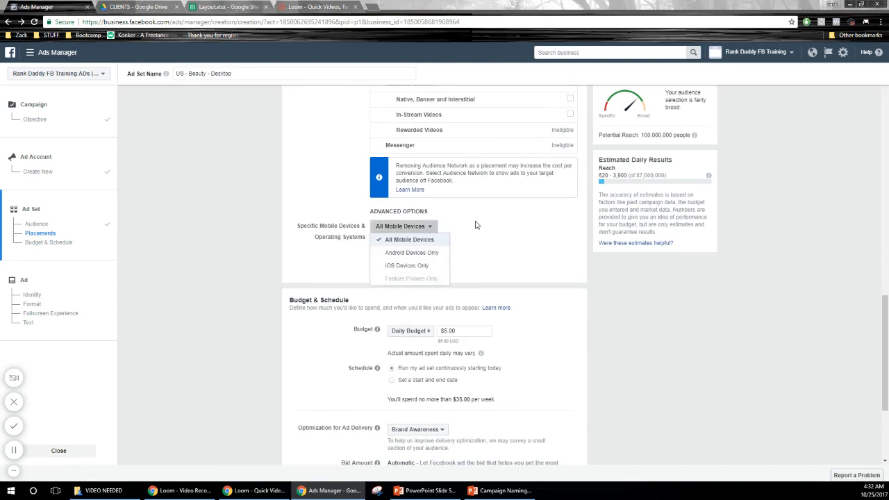
pyautogui.click(477, 223)
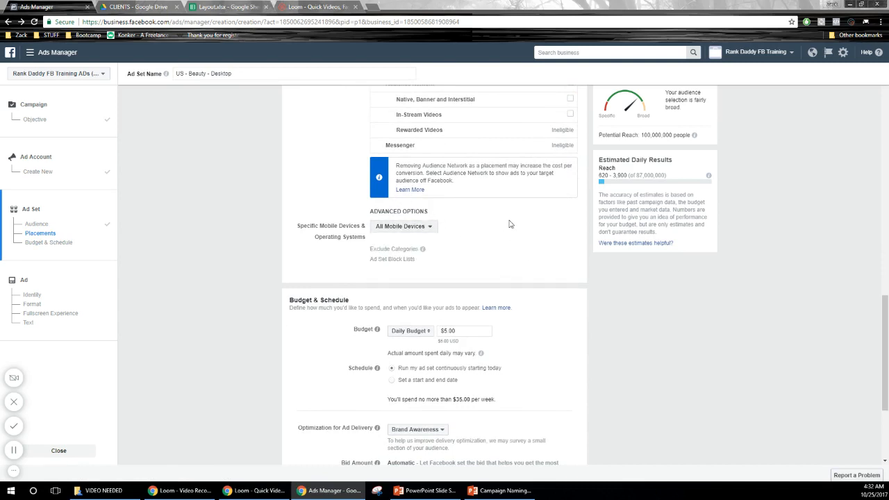
# Step: Restrict the ad set's placements to the Desktop Only device type
pyautogui.scroll(2, 494, 239)
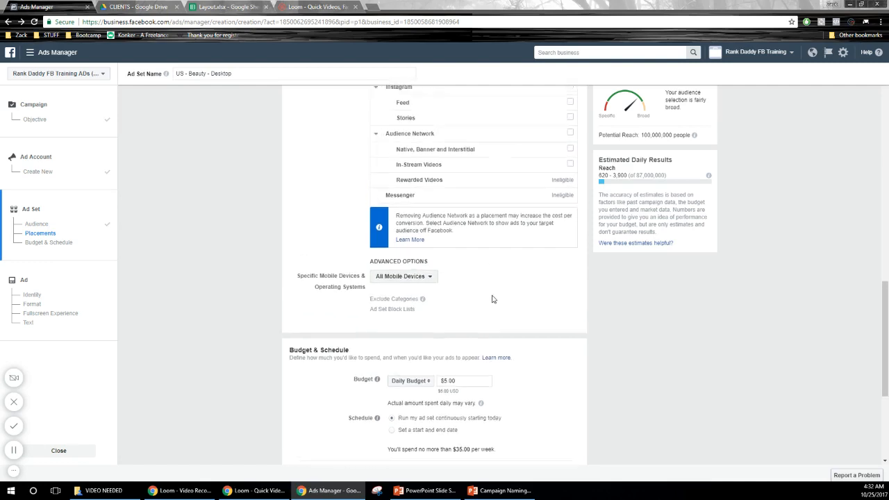
pyautogui.scroll(1, 494, 317)
pyautogui.scroll(-2, 494, 317)
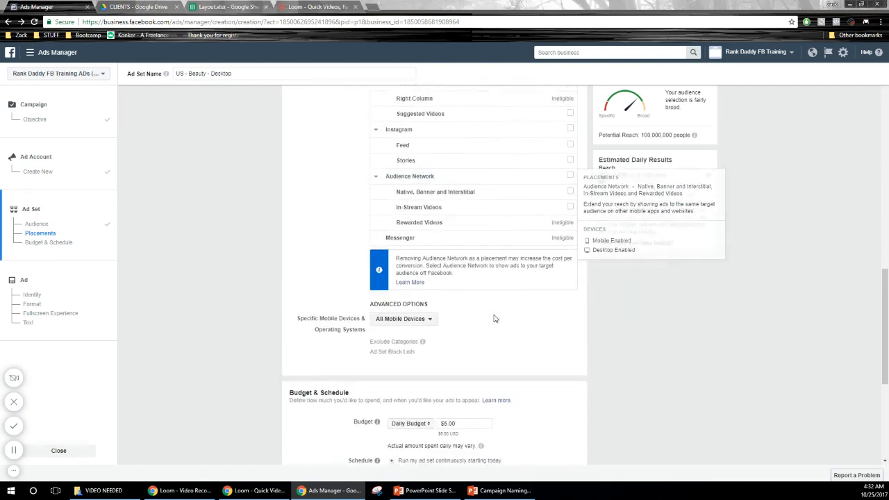
pyautogui.scroll(2, 494, 316)
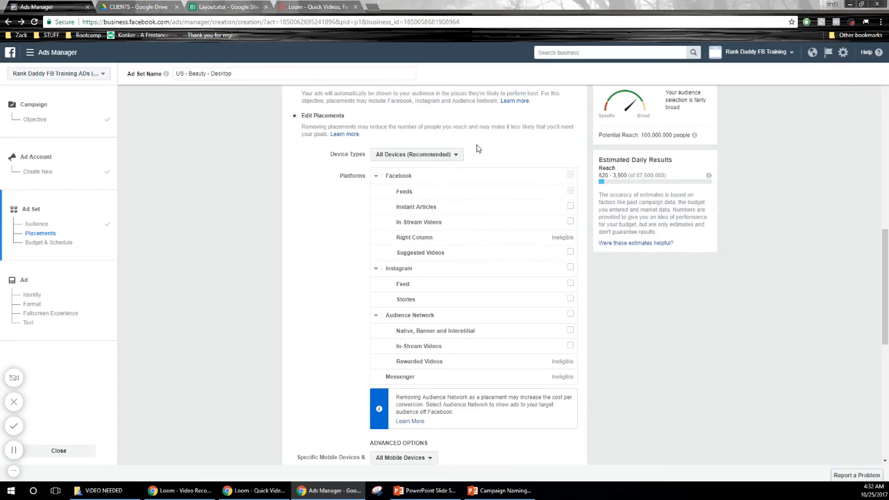
pyautogui.click(435, 155)
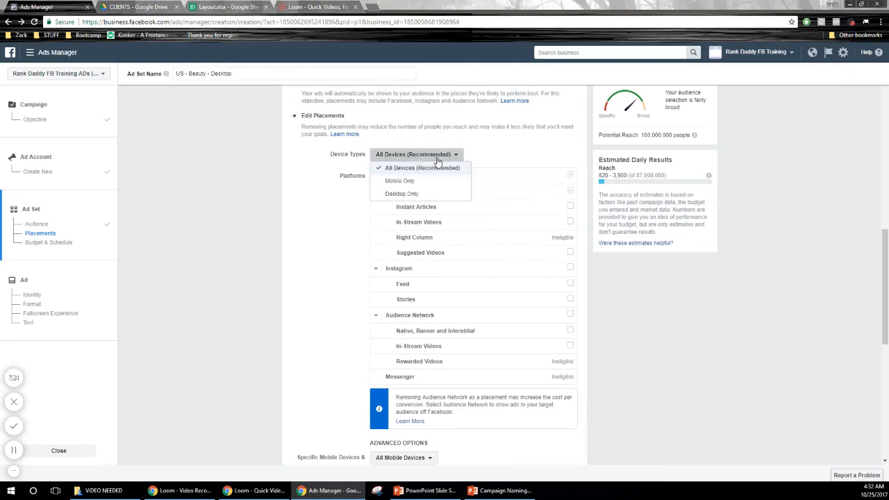
pyautogui.click(408, 193)
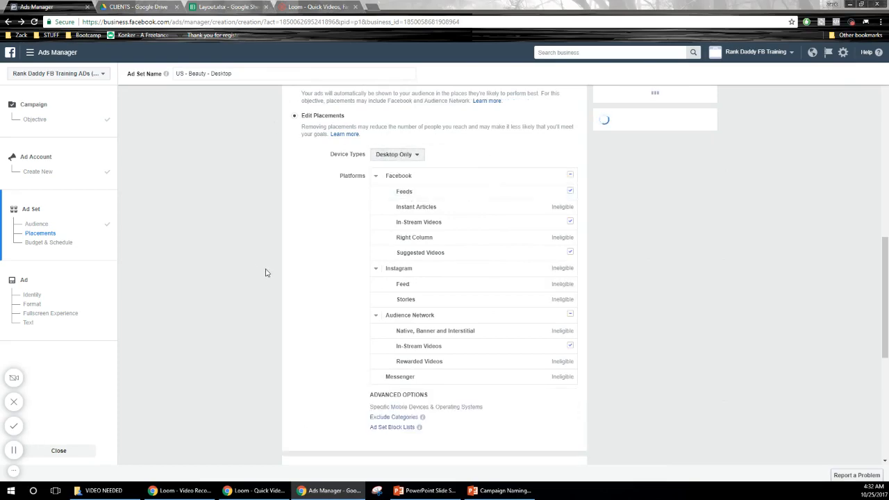
# Step: Exclude the Audience Network In-Stream Videos and Facebook's Suggested Videos and In-Stream Videos from the desktop placements
pyautogui.scroll(4, 243, 284)
pyautogui.scroll(4, 243, 283)
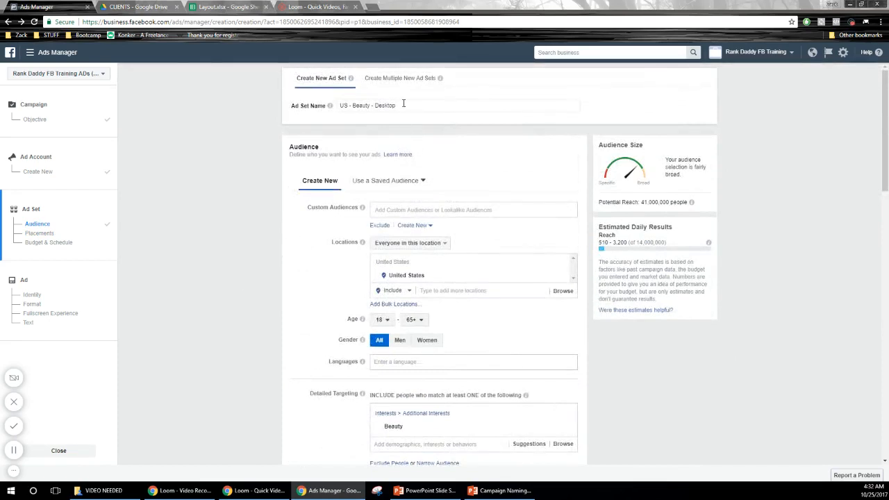
pyautogui.moveTo(323, 109)
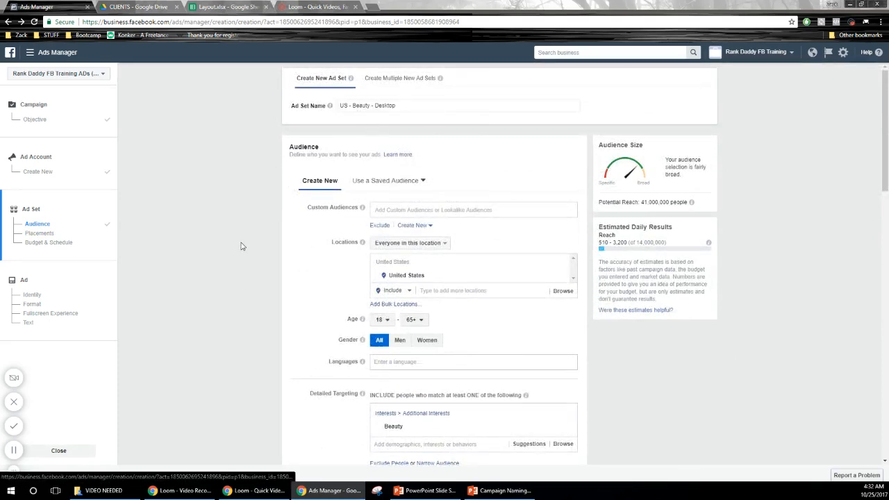
pyautogui.scroll(-10, 243, 245)
pyautogui.scroll(-1, 243, 244)
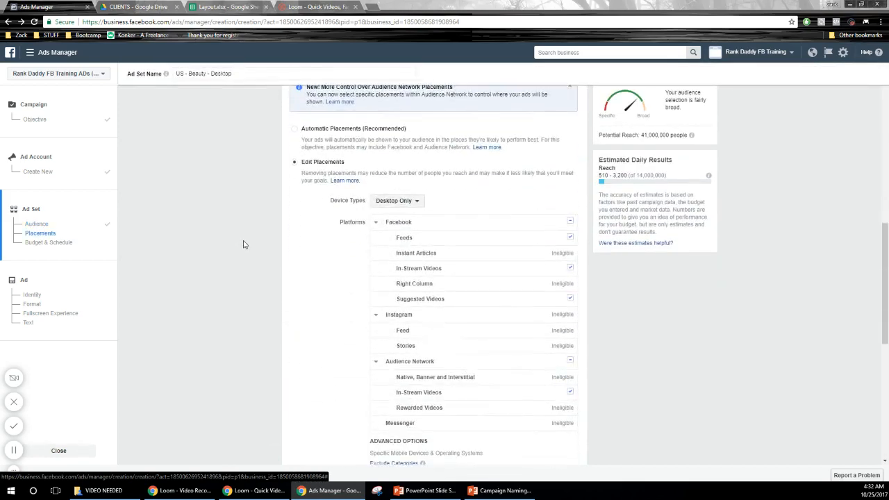
pyautogui.scroll(-1, 244, 243)
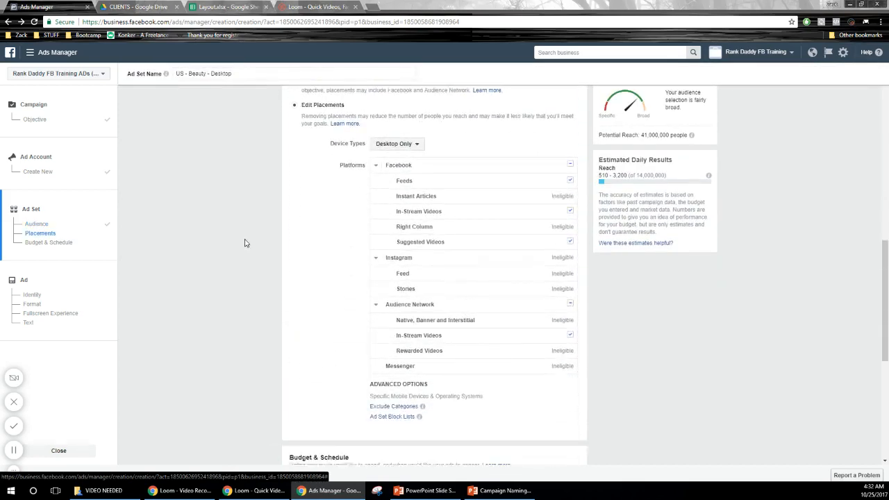
pyautogui.moveTo(539, 300)
pyautogui.scroll(1, 747, 347)
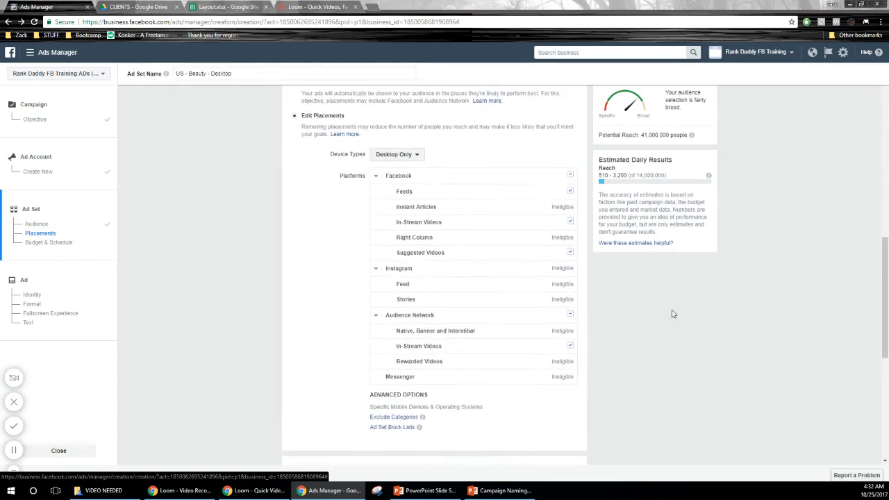
pyautogui.click(570, 345)
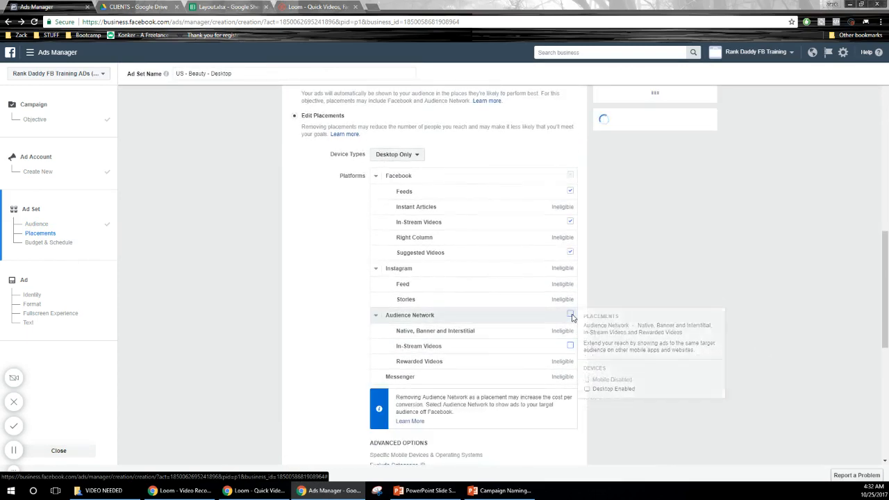
pyautogui.click(570, 252)
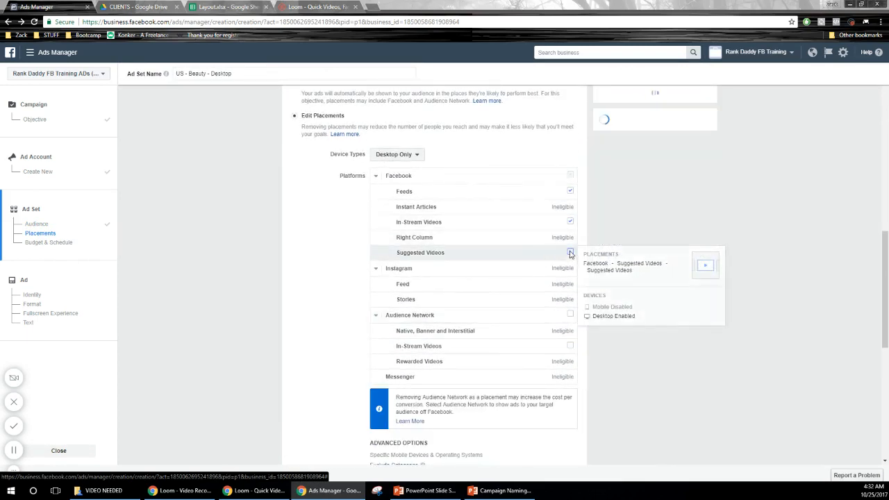
pyautogui.click(570, 222)
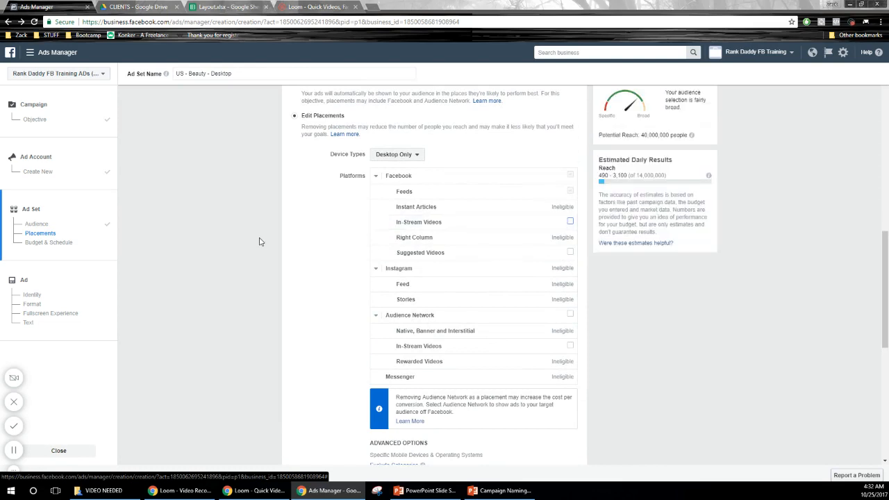
# Step: Set the ad set's daily budget to $50
pyautogui.scroll(-5, 257, 242)
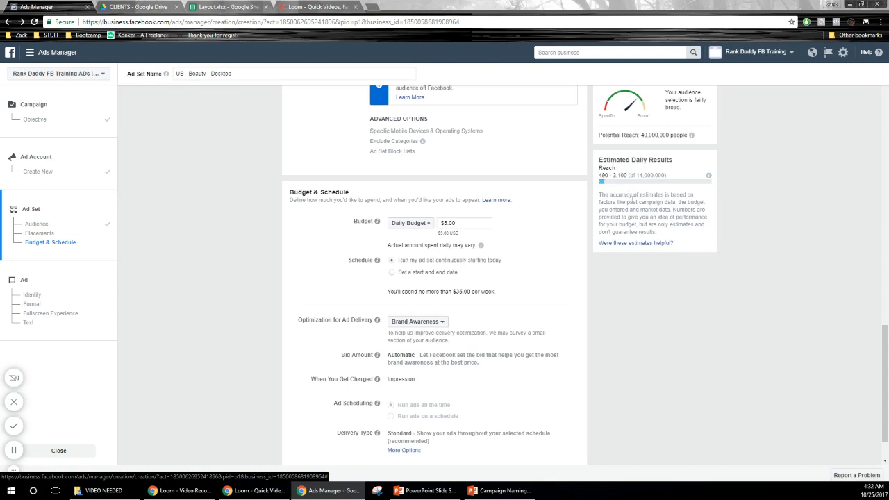
pyautogui.moveTo(477, 228); pyautogui.dragTo(432, 224)
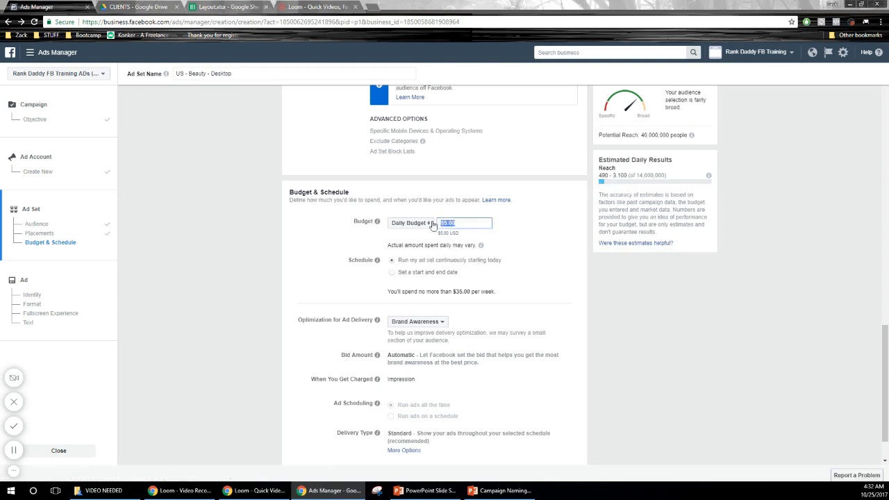
pyautogui.write('50')
pyautogui.click(685, 300)
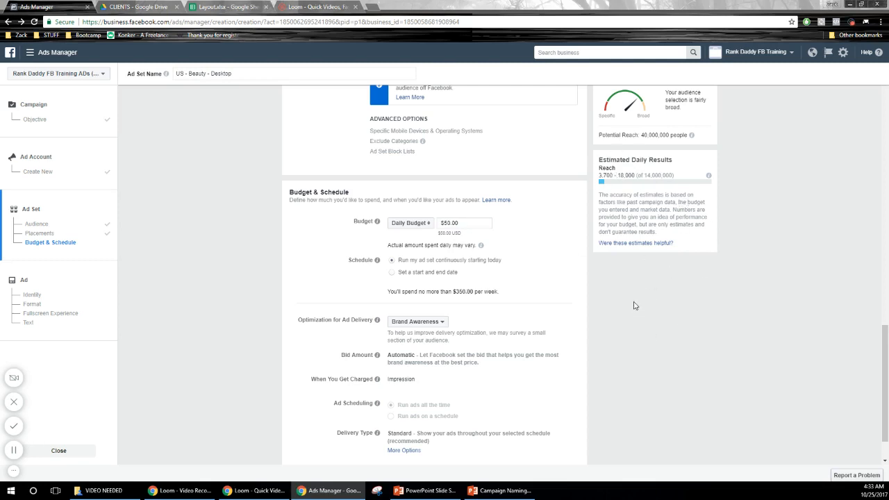
# Step: Review the budget type and ad delivery optimization choices, and continue to the ad setup
pyautogui.click(425, 224)
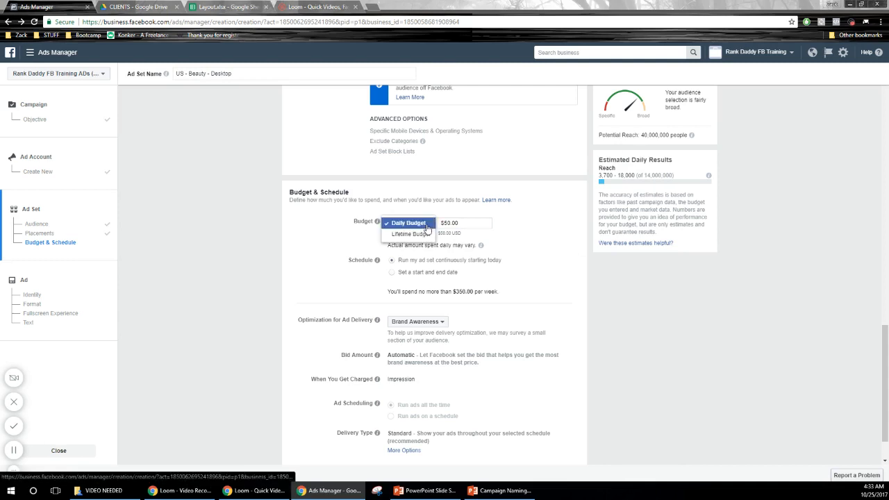
pyautogui.click(556, 254)
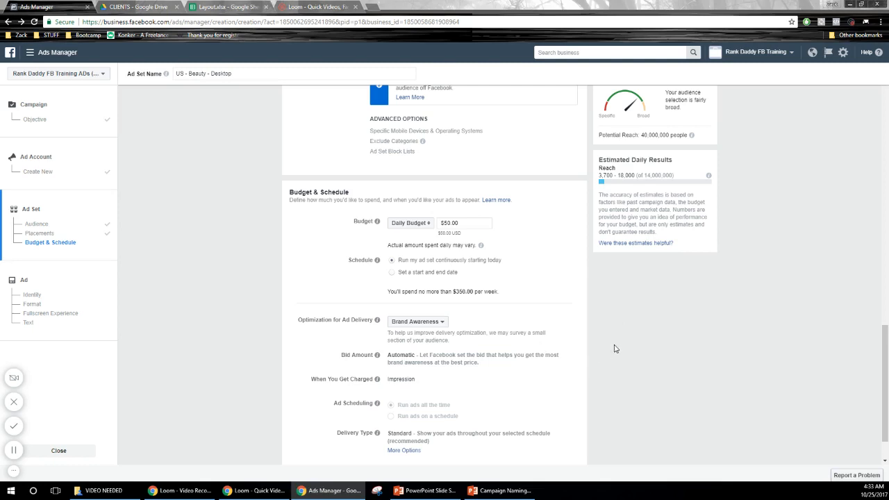
pyautogui.scroll(-1, 615, 349)
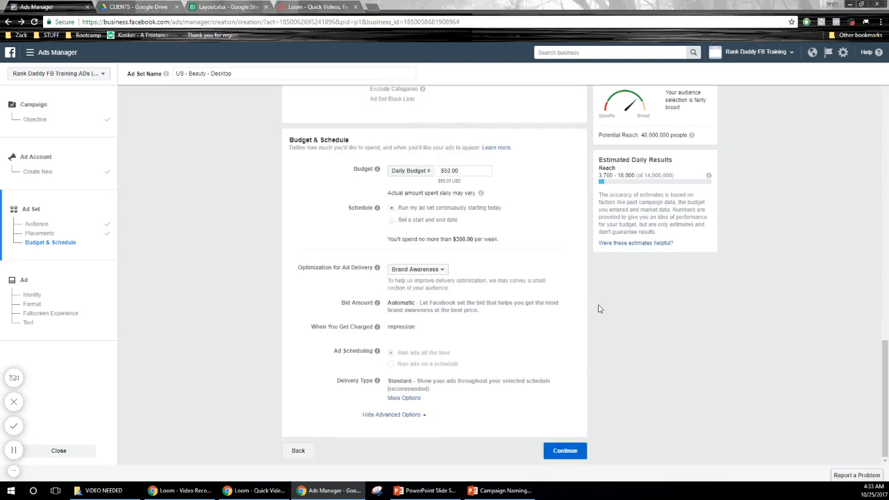
pyautogui.moveTo(378, 270)
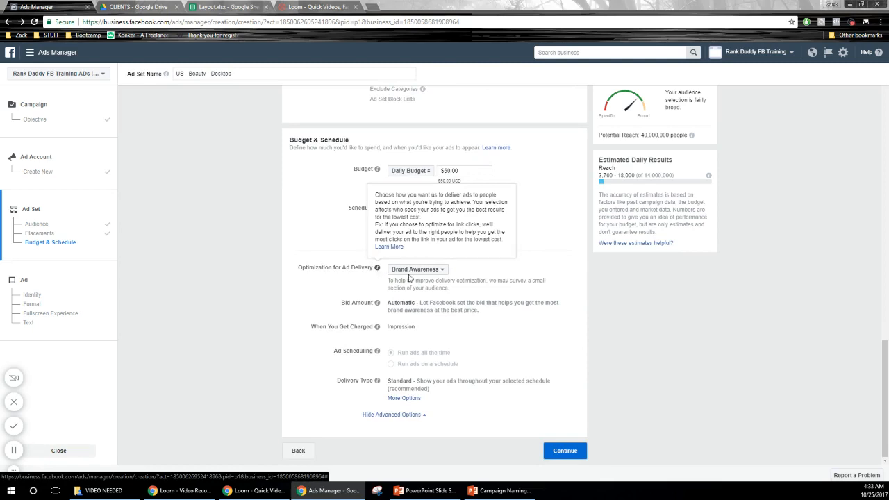
pyautogui.click(416, 270)
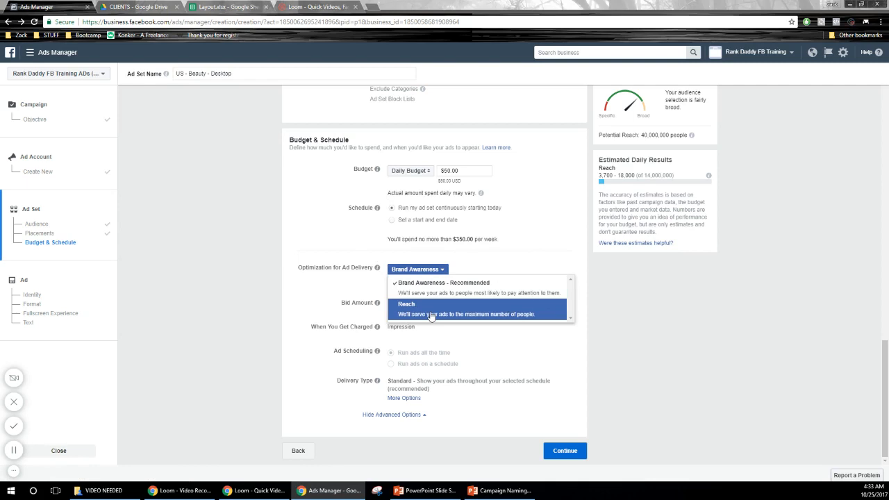
pyautogui.click(686, 337)
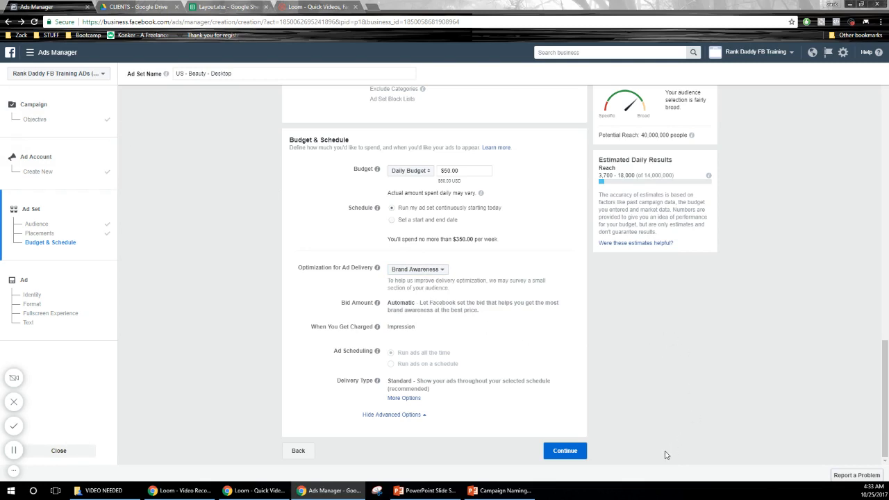
pyautogui.click(565, 450)
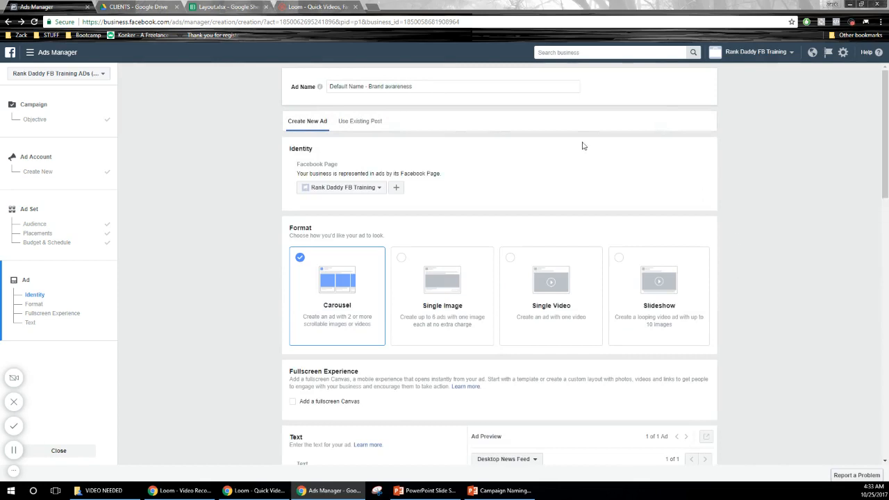
# Step: Try naming the ad "Beauty Products That Actually Work"
pyautogui.click(423, 91)
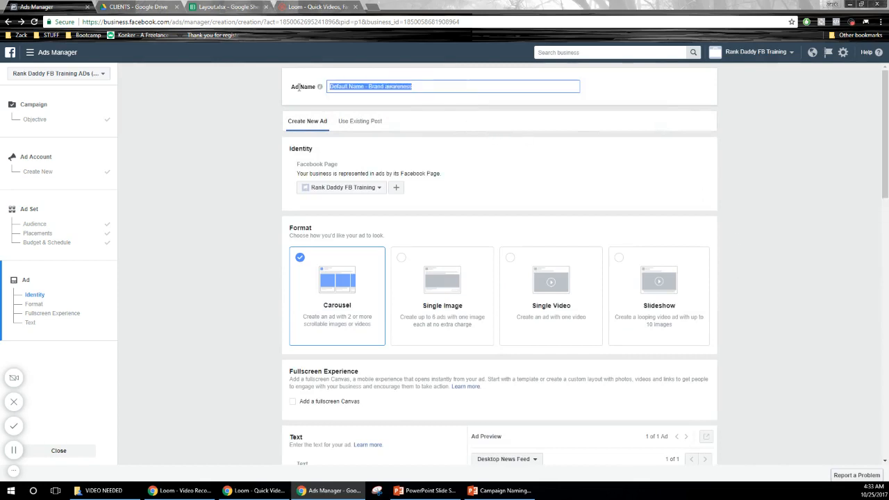
pyautogui.click(439, 84)
pyautogui.moveTo(401, 82); pyautogui.dragTo(322, 86)
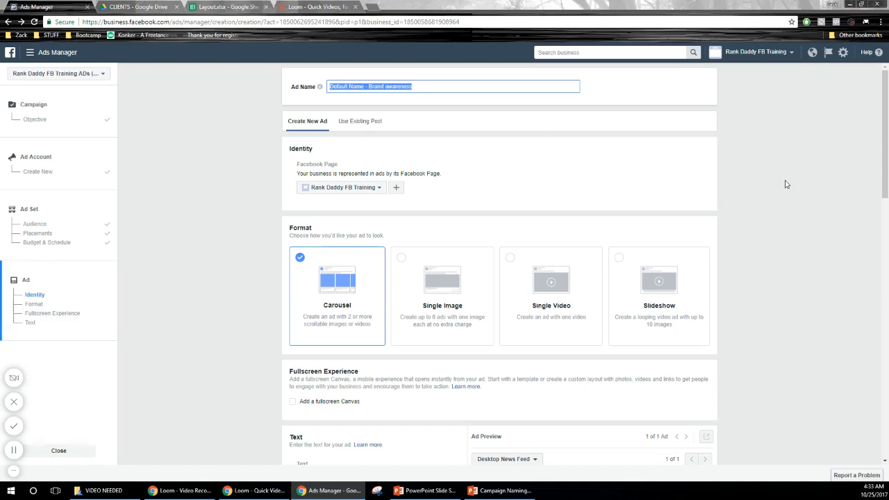
pyautogui.write('Beauty Products T')
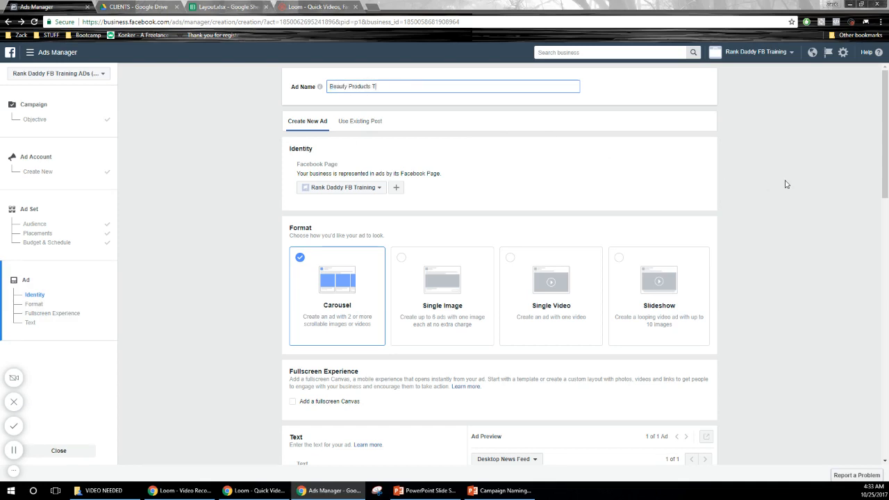
pyautogui.write('hat Ad')
pyautogui.moveTo(444, 83); pyautogui.dragTo(264, 89)
pyautogui.hotkey('ctrl', 'c')
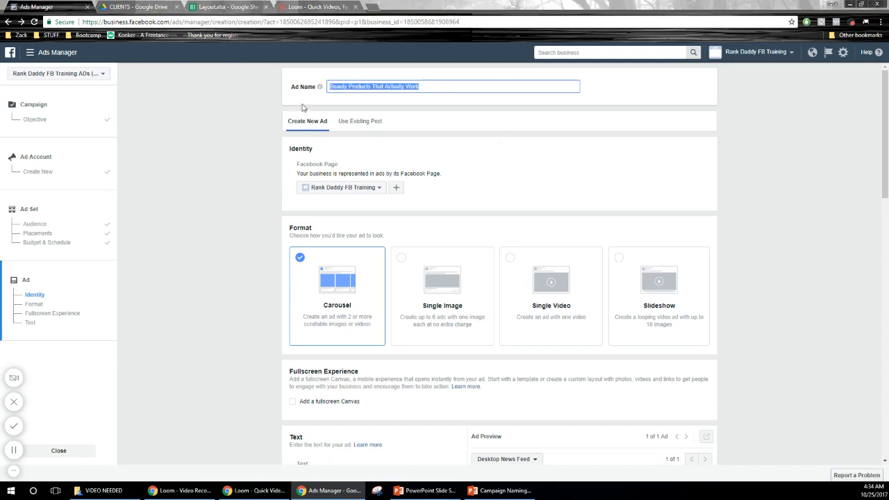
pyautogui.scroll(-1, 215, 266)
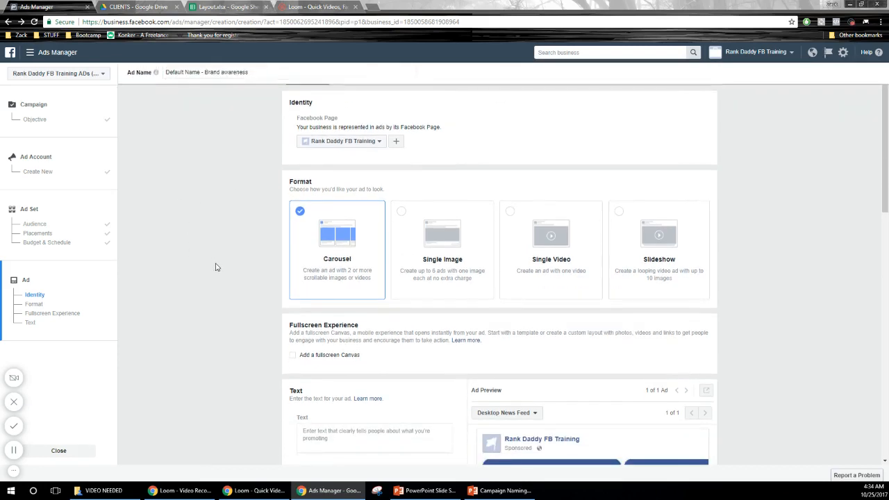
# Step: Choose Single Video as the ad's format
pyautogui.click(562, 276)
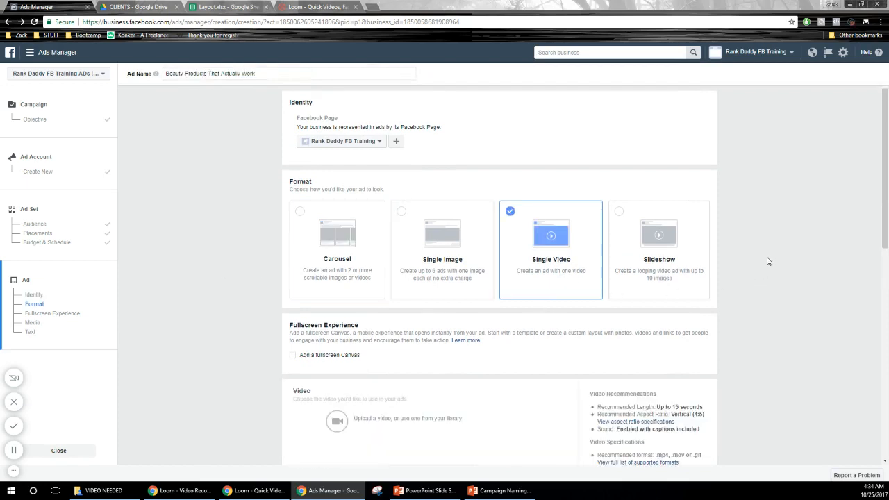
pyautogui.scroll(-3, 769, 259)
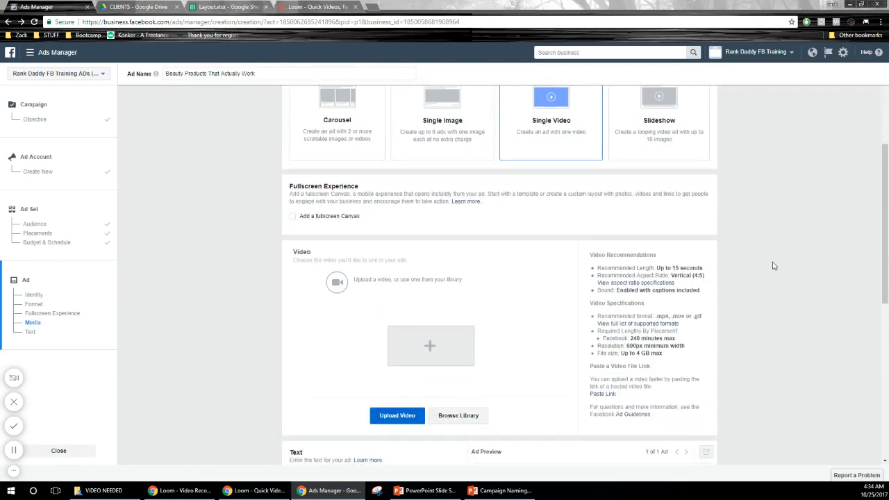
pyautogui.scroll(-4, 701, 286)
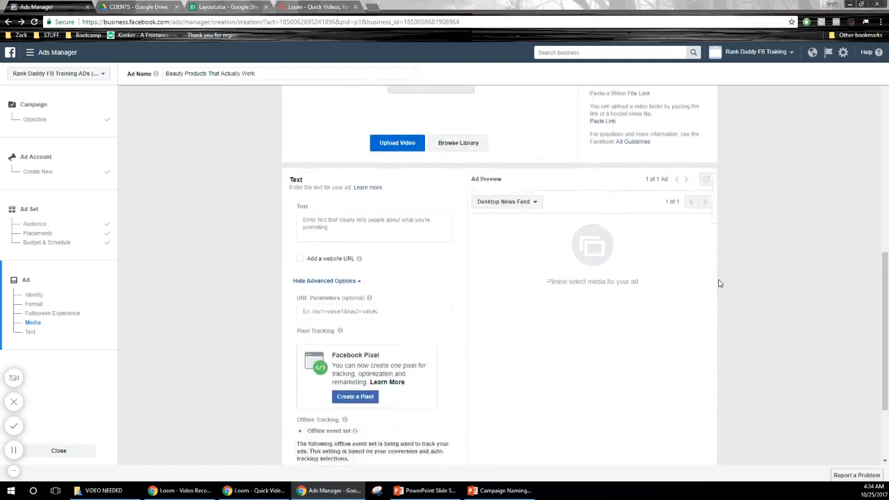
pyautogui.click(363, 225)
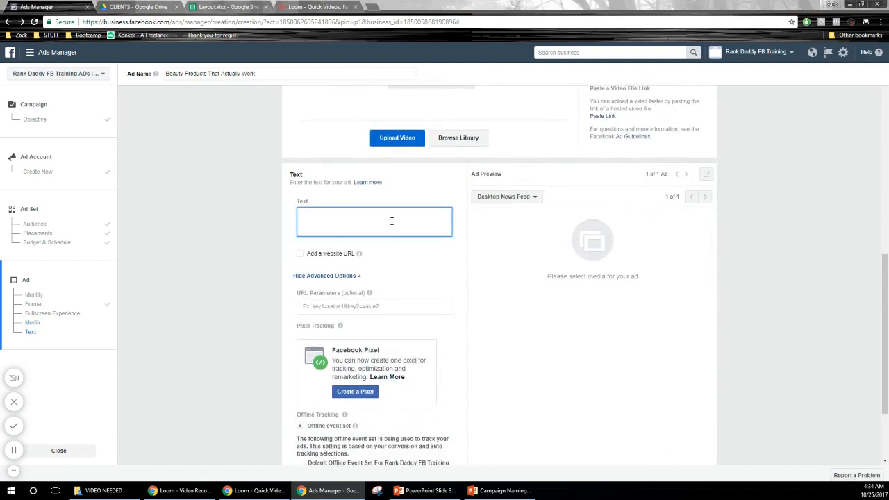
pyautogui.hotkey('ctrl', 'v')
pyautogui.write('. Visit our website')
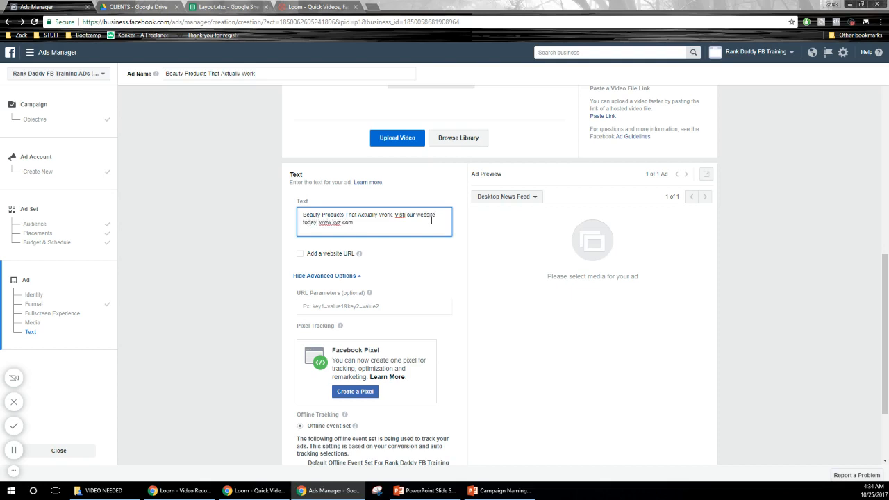
pyautogui.moveTo(355, 222); pyautogui.dragTo(319, 223)
pyautogui.click(236, 274)
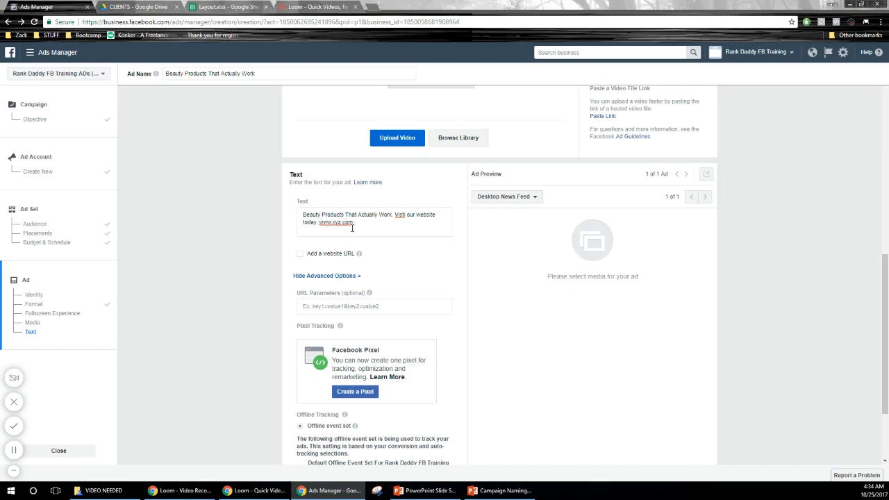
pyautogui.click(301, 254)
pyautogui.doubleClick(336, 223)
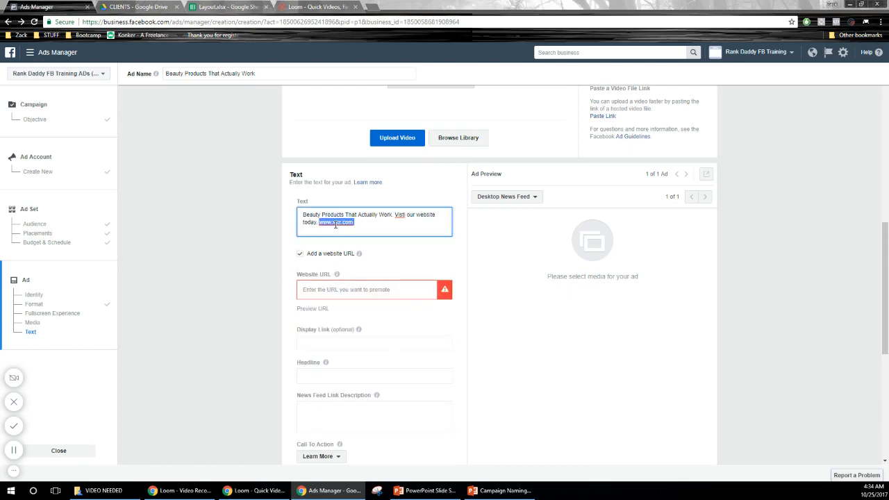
pyautogui.hotkey('ctrl', 'c')
pyautogui.click(326, 290)
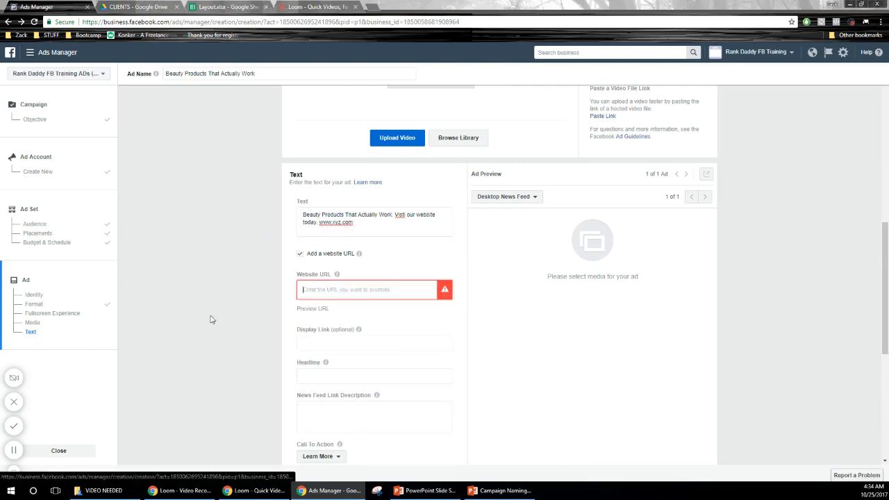
pyautogui.hotkey('ctrl', 'v')
# Step: Set the ad's display link to xyz.com, without the www prefix
pyautogui.scroll(-2, 242, 327)
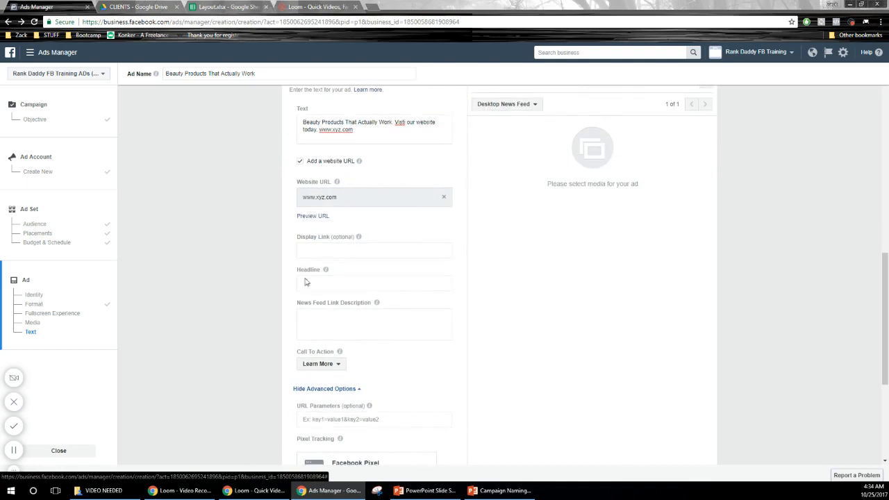
pyautogui.click(332, 251)
pyautogui.hotkey('ctrl', 'v')
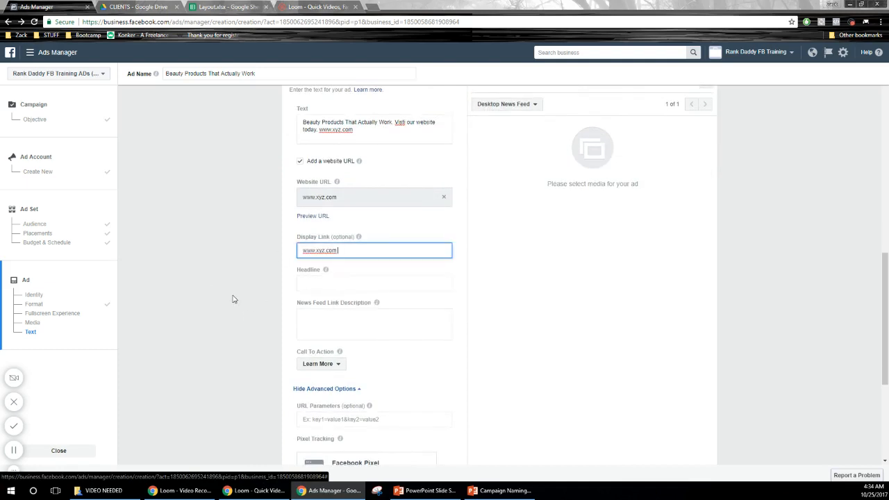
pyautogui.moveTo(317, 253); pyautogui.dragTo(301, 255)
pyautogui.press('BackSpace')
pyautogui.click(263, 256)
pyautogui.moveTo(325, 251); pyautogui.dragTo(297, 252)
pyautogui.click(216, 294)
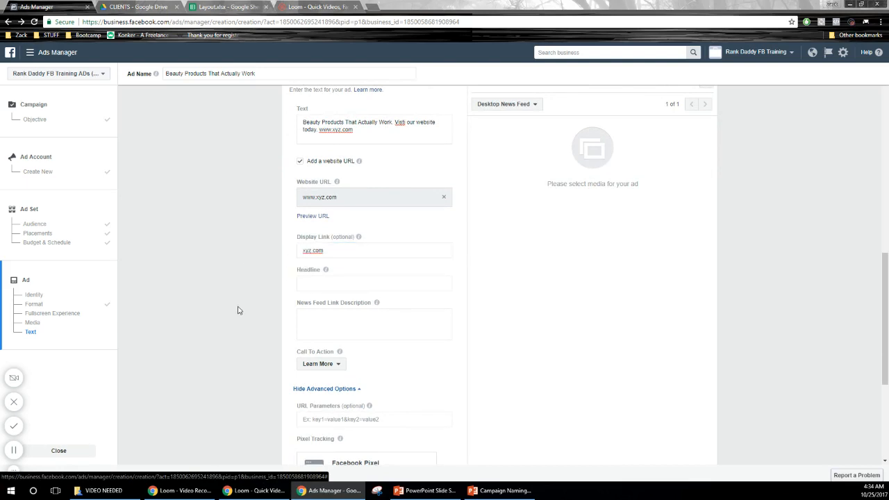
# Step: Copy the ad name "Beauty Products That Actually Work" into the ad's headline
pyautogui.click(312, 284)
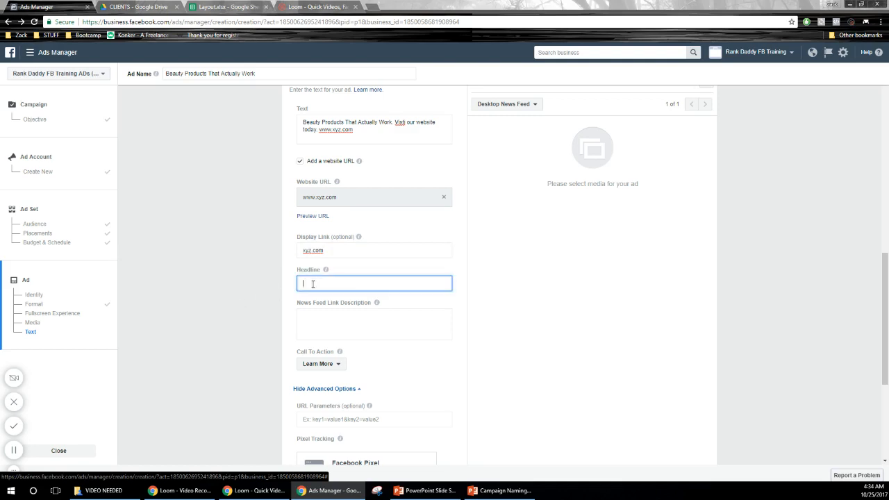
pyautogui.scroll(5, 269, 302)
pyautogui.scroll(2, 270, 301)
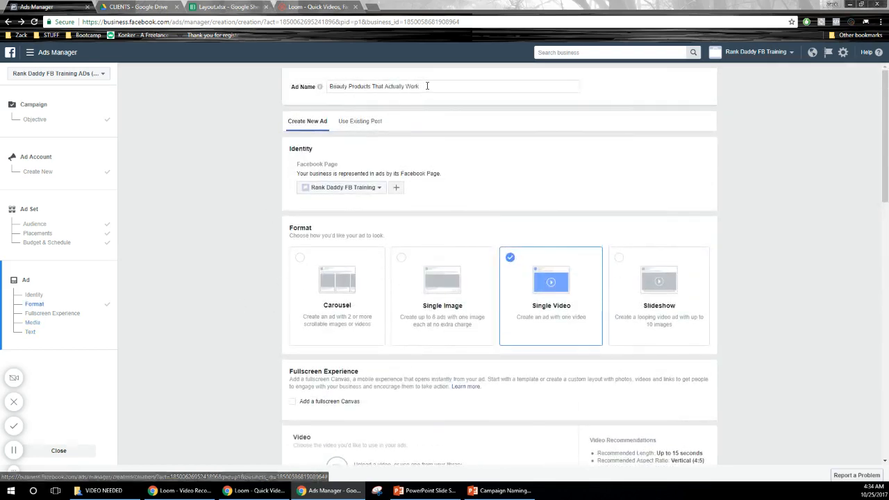
pyautogui.moveTo(427, 86); pyautogui.dragTo(296, 85)
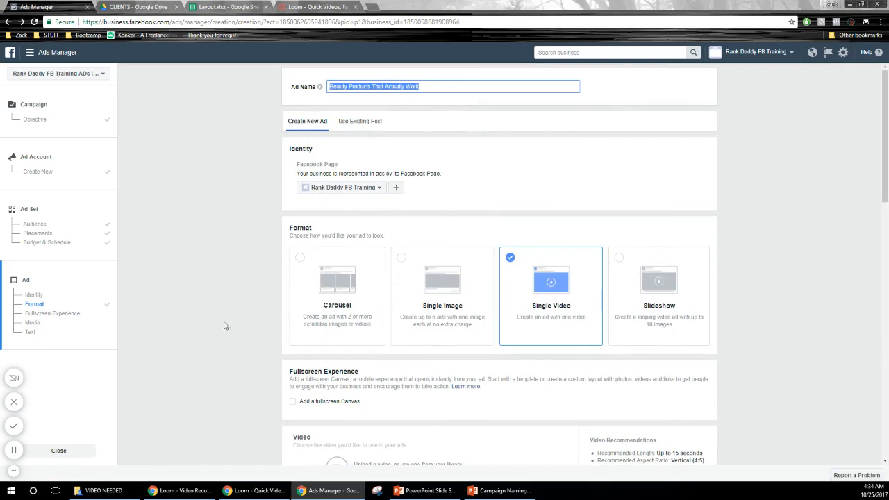
pyautogui.scroll(-10, 223, 327)
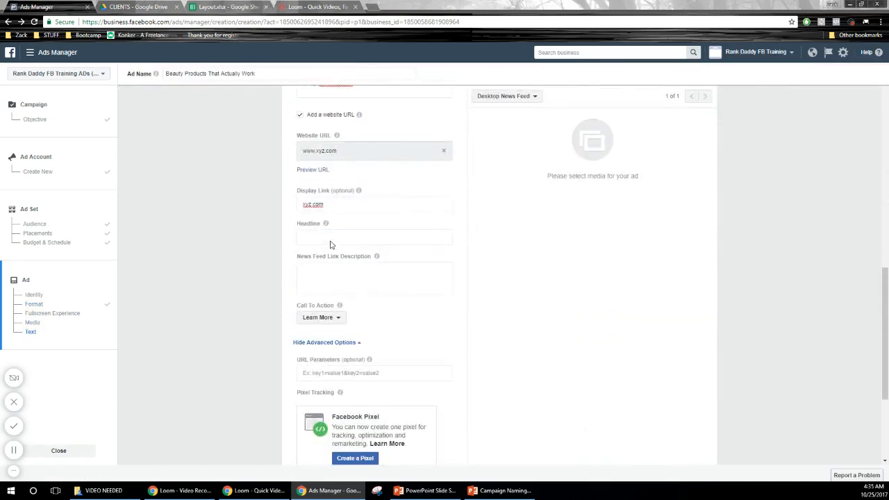
pyautogui.click(306, 241)
pyautogui.hotkey('ctrl', 'v')
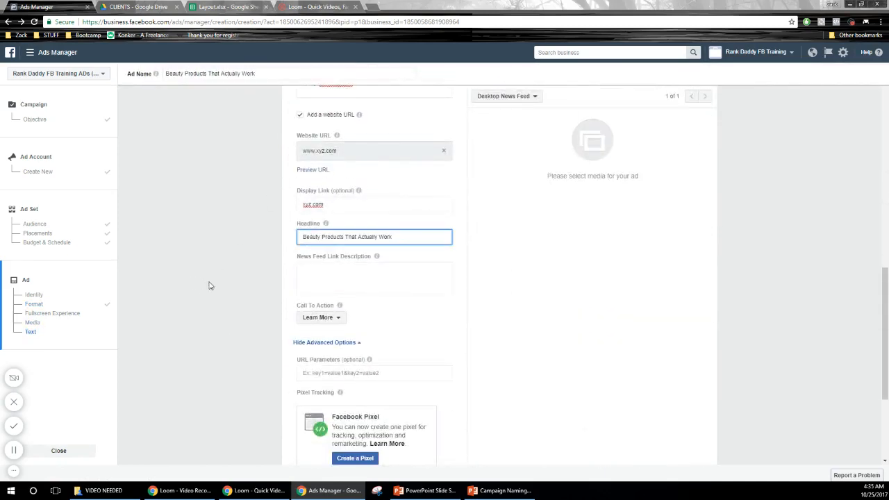
# Step: Review the ad's link description, call to action, tracking, video upload and preview sections
pyautogui.click(349, 270)
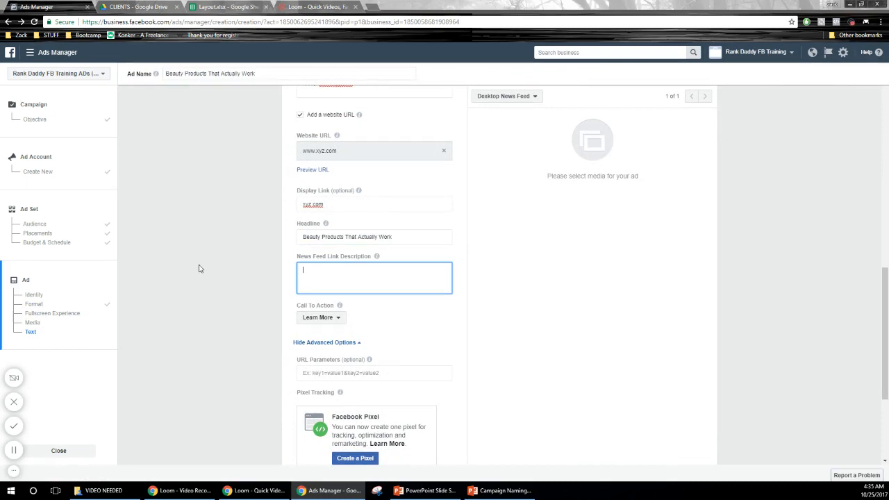
pyautogui.scroll(-3, 215, 253)
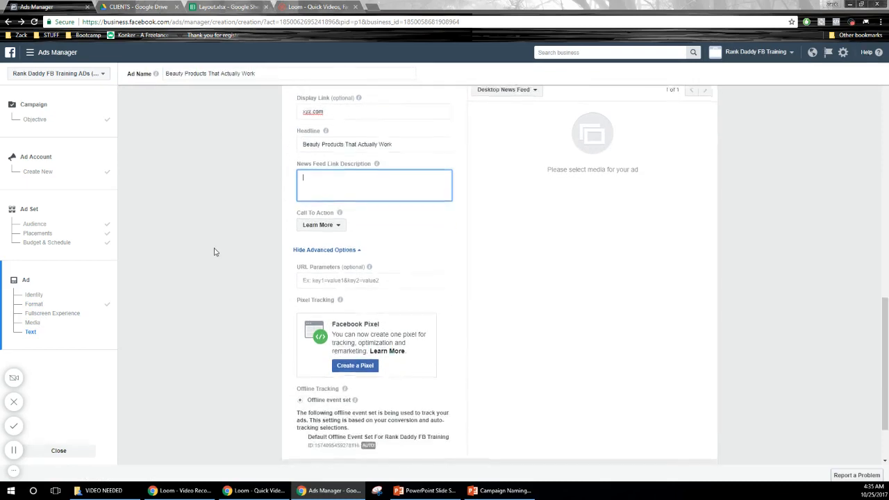
pyautogui.moveTo(337, 208)
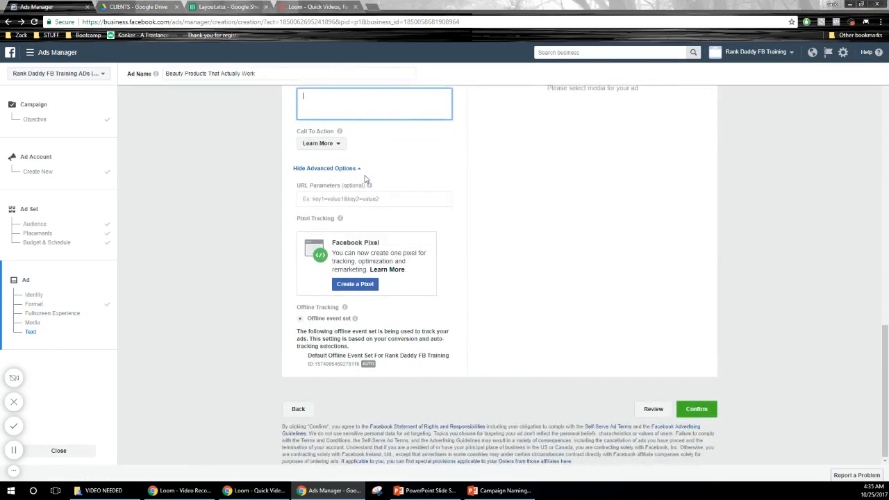
pyautogui.scroll(5, 769, 350)
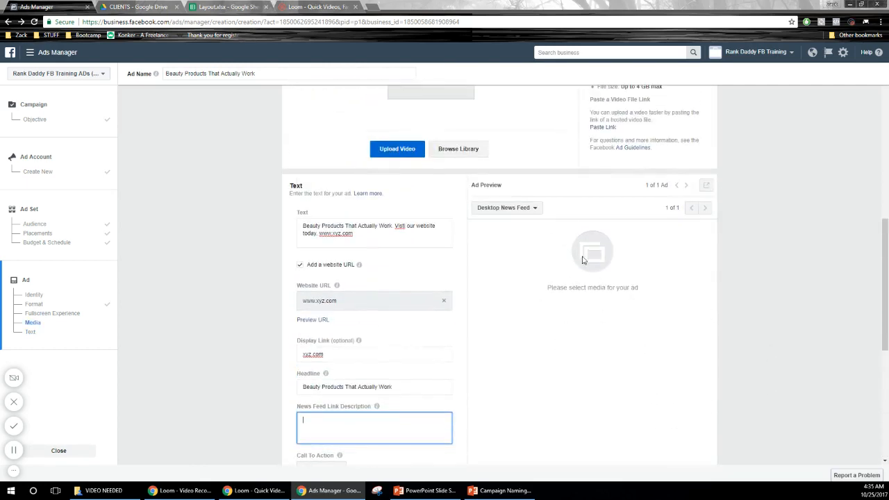
pyautogui.scroll(2, 527, 198)
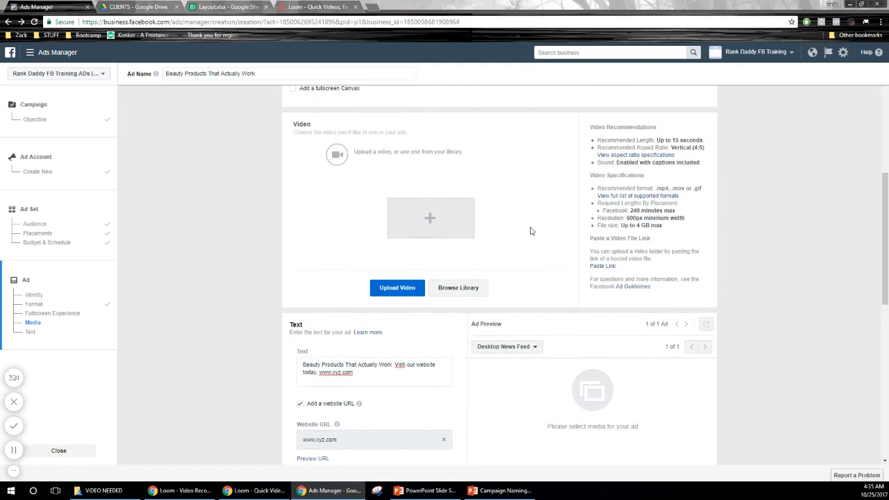
pyautogui.scroll(-2, 646, 202)
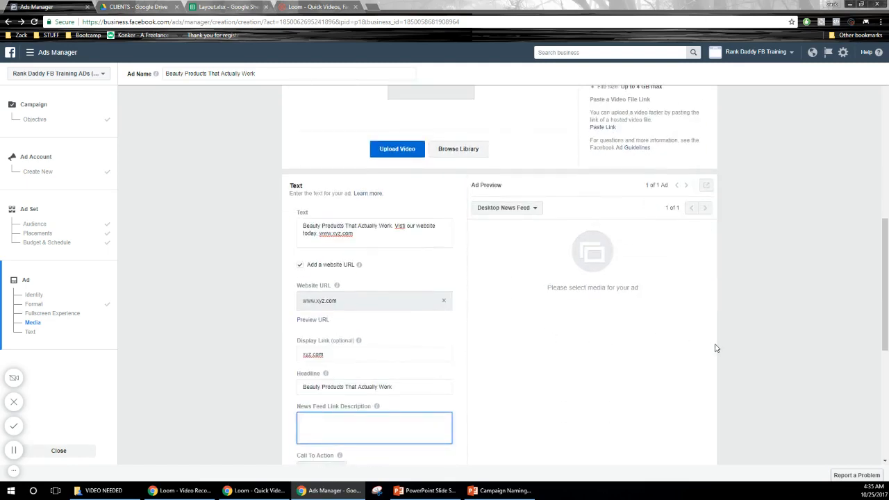
pyautogui.scroll(-3, 718, 343)
pyautogui.scroll(1, 719, 343)
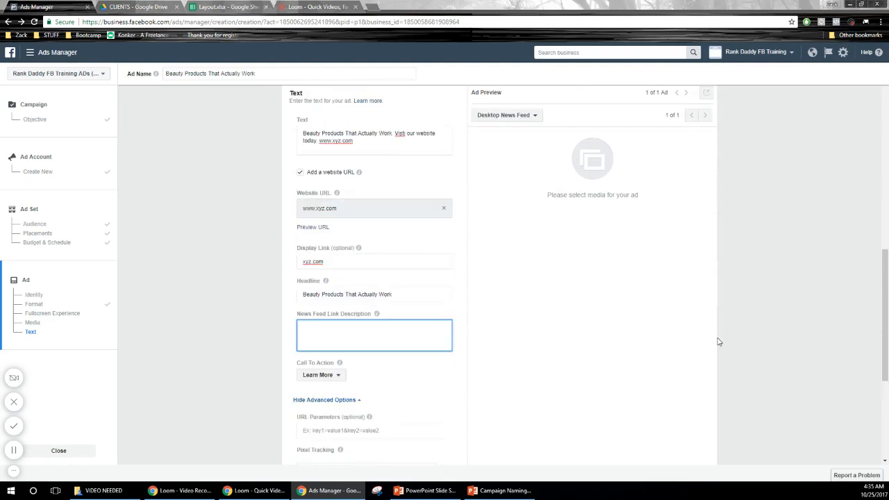
pyautogui.scroll(1, 719, 342)
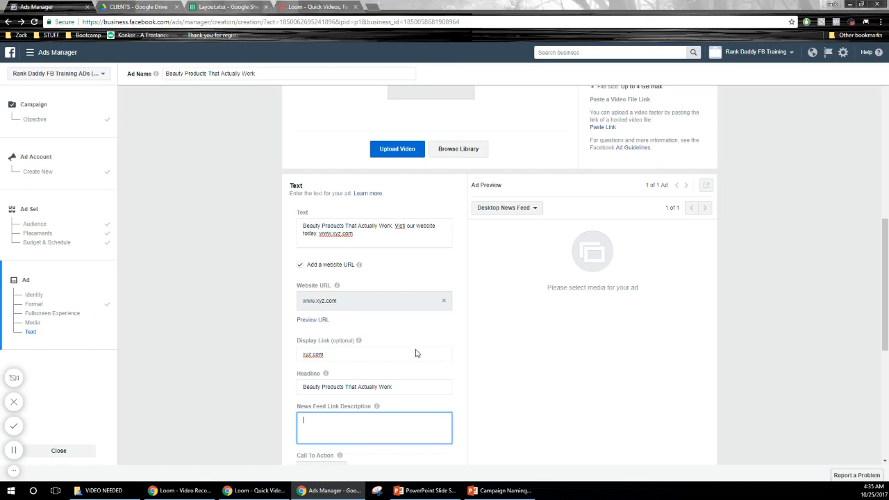
# Step: Switch to the Facebook Hierarchy slide show in PowerPoint and view its slides from the title through the hierarchy to the campaign objectives
pyautogui.moveTo(439, 493)
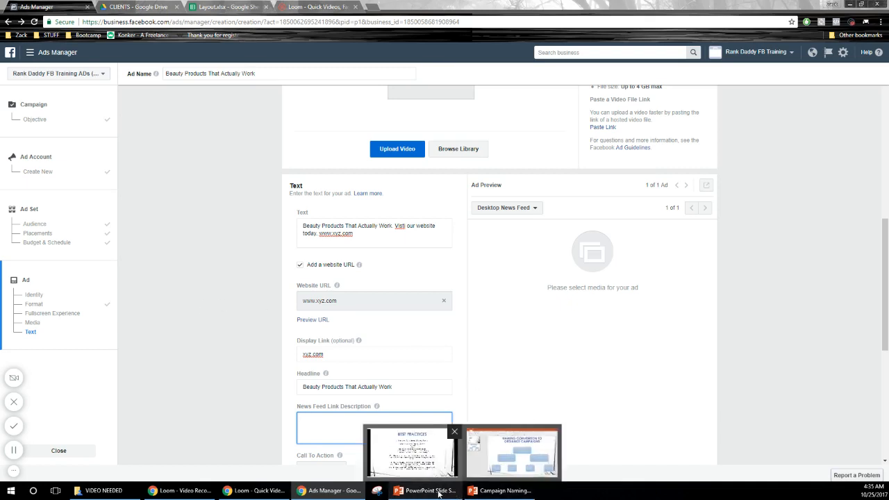
pyautogui.moveTo(415, 469)
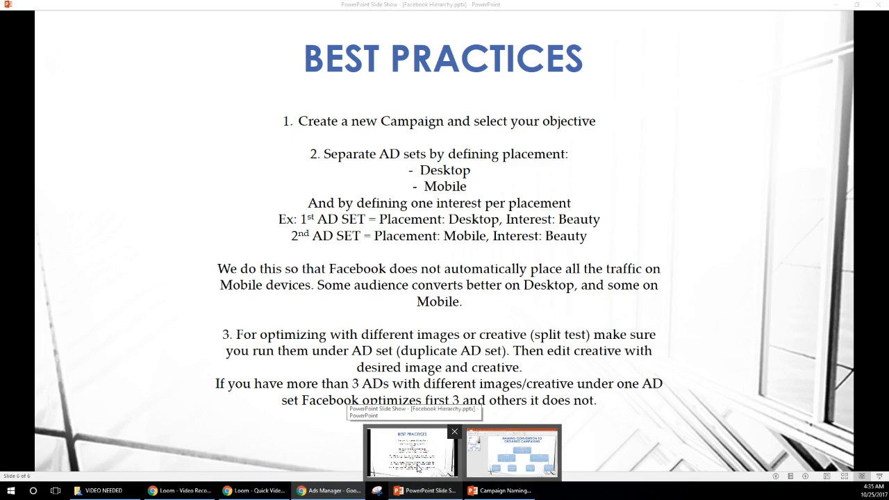
pyautogui.click(417, 467)
pyautogui.press('Left')
pyautogui.press('Left')
pyautogui.press('Left')
pyautogui.press('Left')
pyautogui.press('Left')
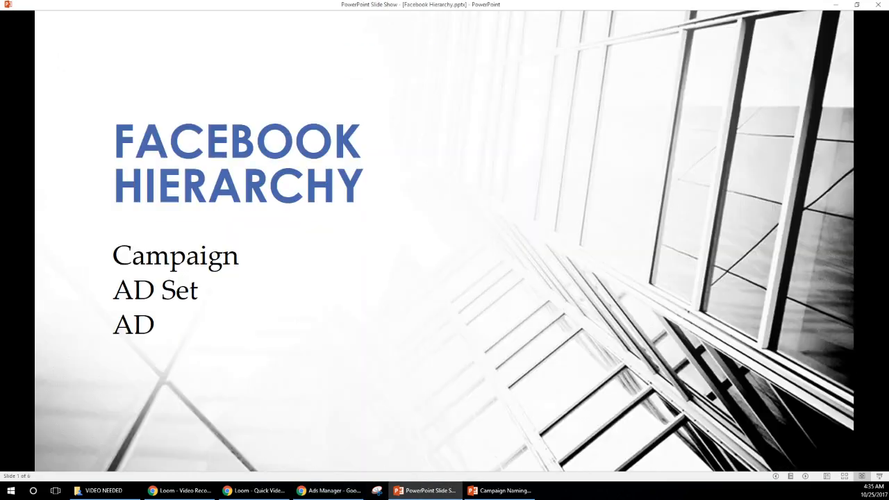
pyautogui.press('Right')
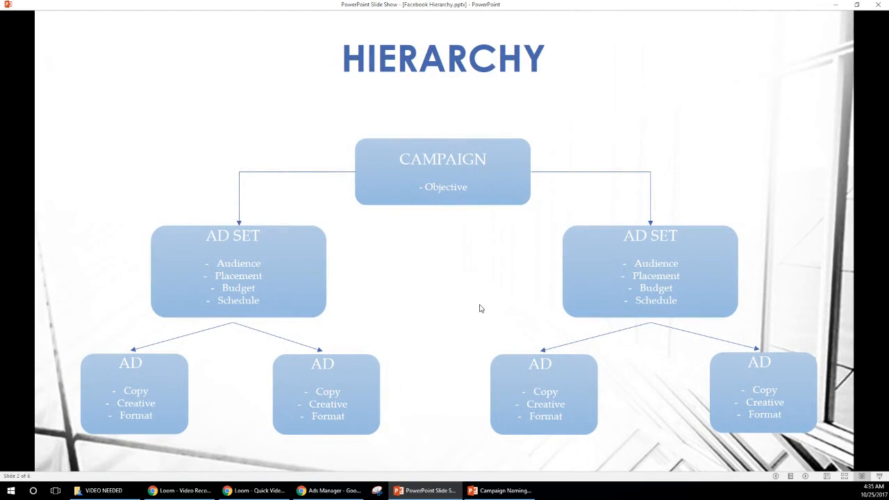
pyautogui.press('Right')
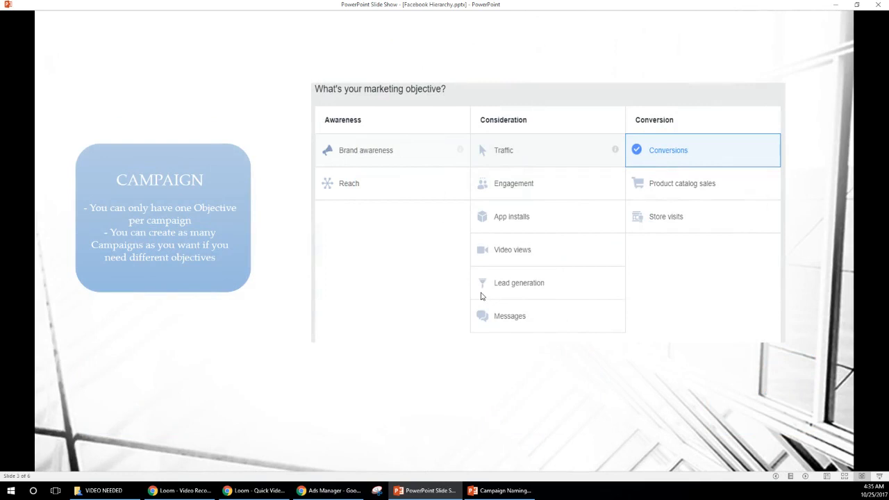